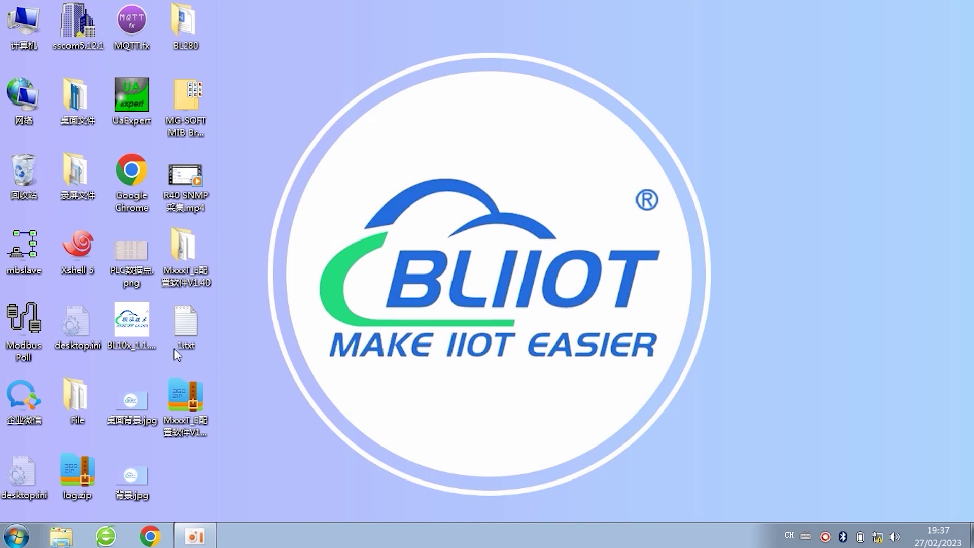
Step: Launch the BL10x_1.1.3.9 gateway configuration tool from the desktop
click(133, 317)
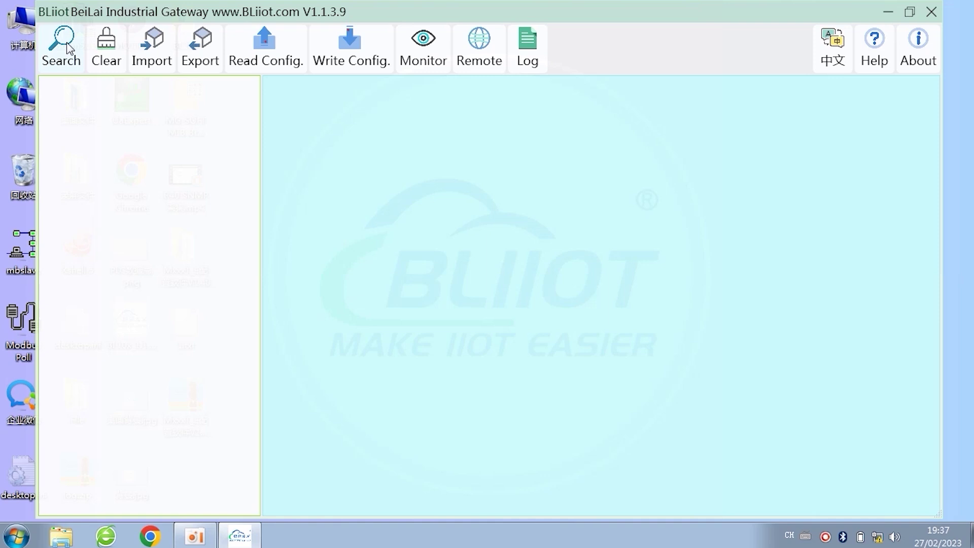
Step: Search for the BL102UA gateway at 192.168.3.1 and log in with the default password
click(67, 46)
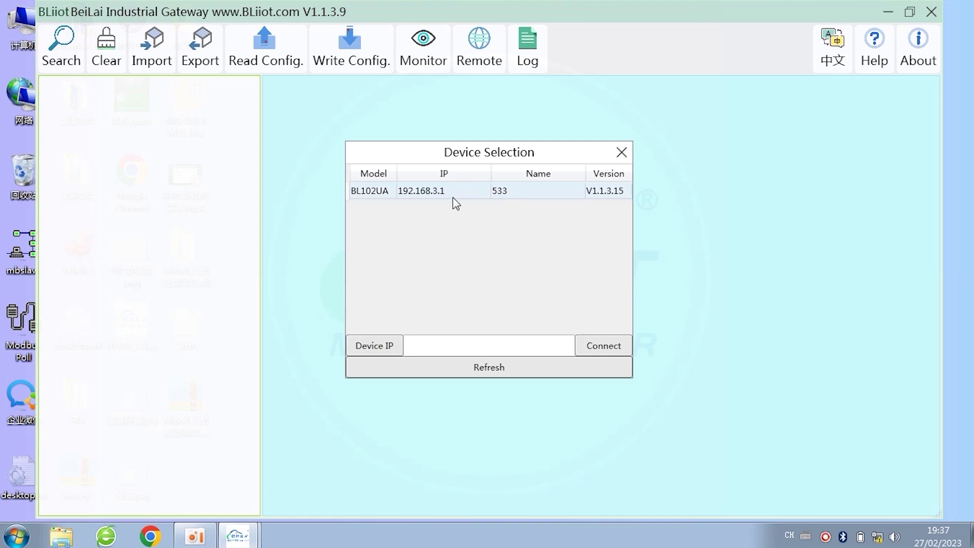
click(439, 198)
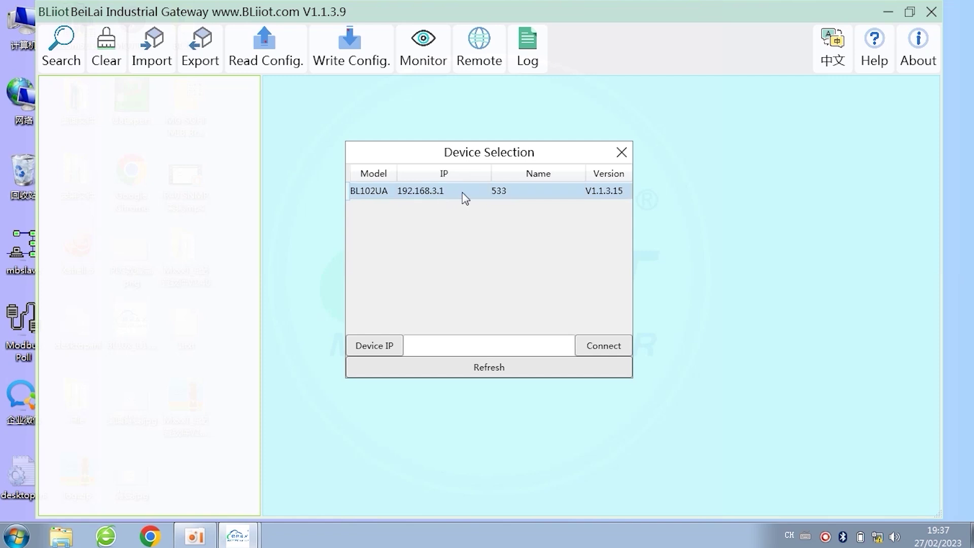
double_click(455, 191)
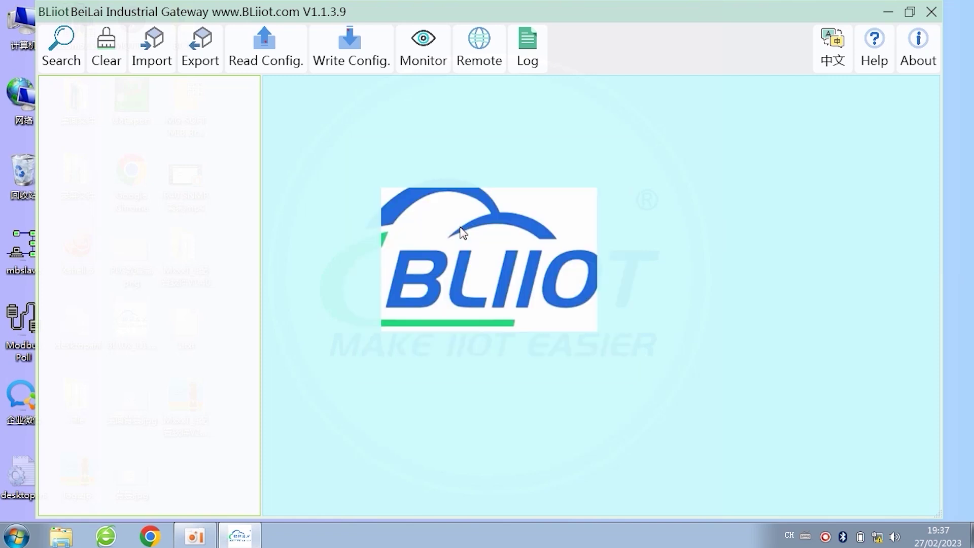
click(495, 274)
text(123456)
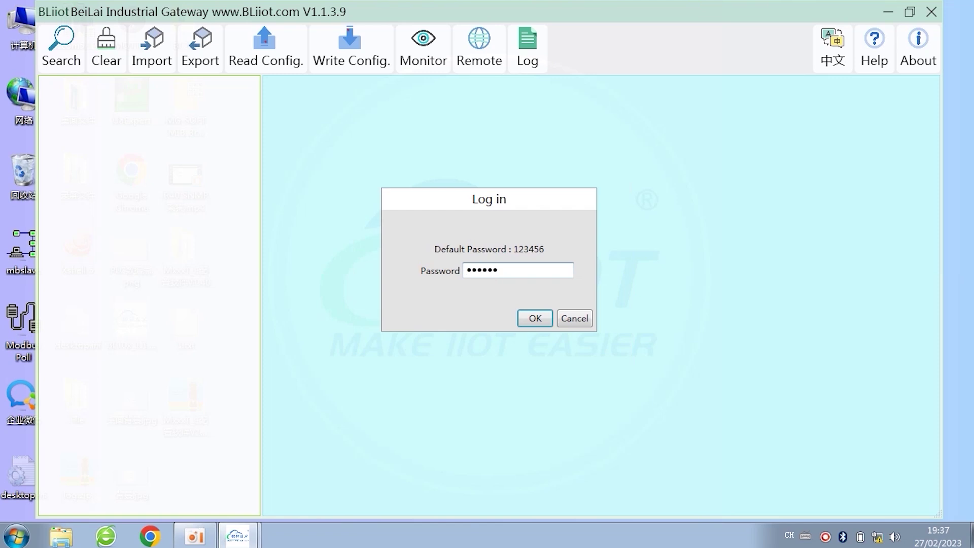
key(Return)
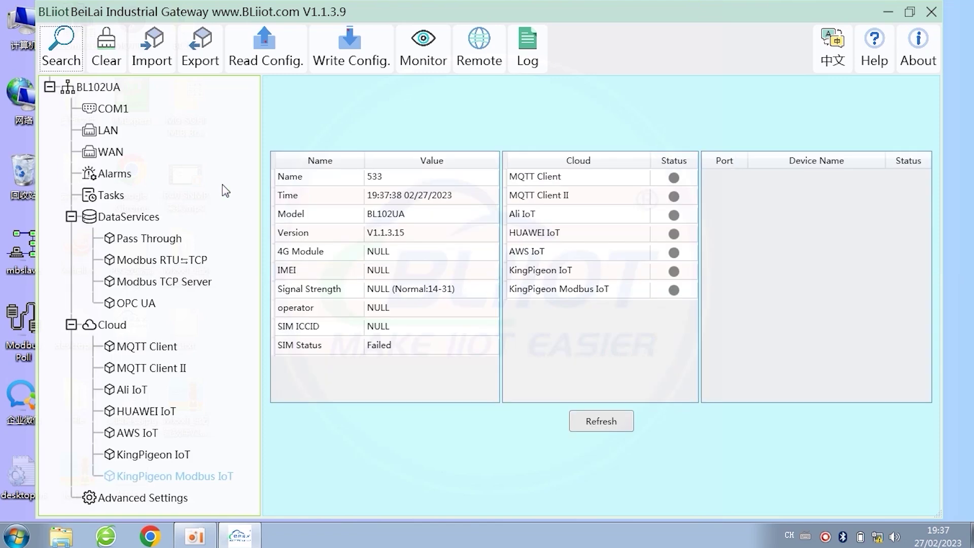
Step: Keep COM1 in Modbus RTU⇆TCP mode at 9600 baud, 8N1, and save it
double_click(113, 112)
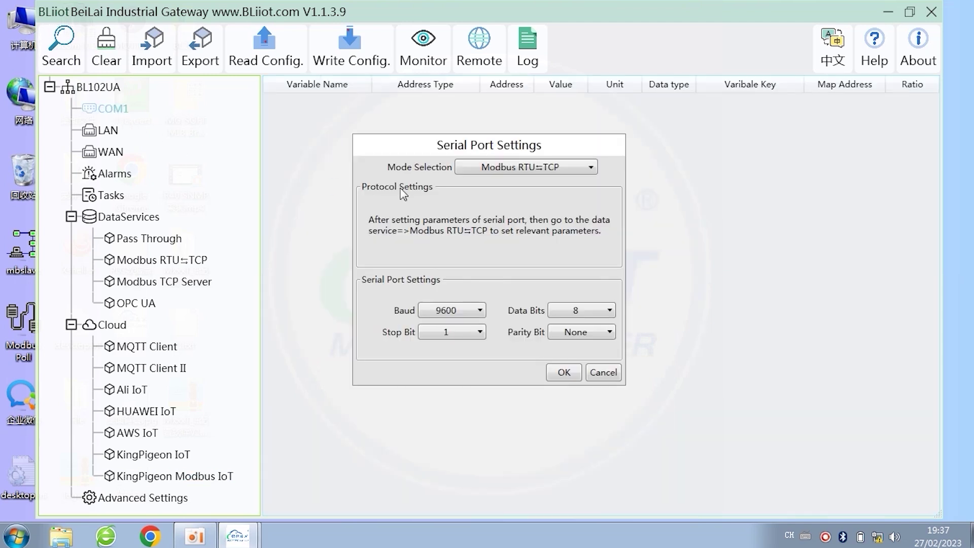
click(540, 170)
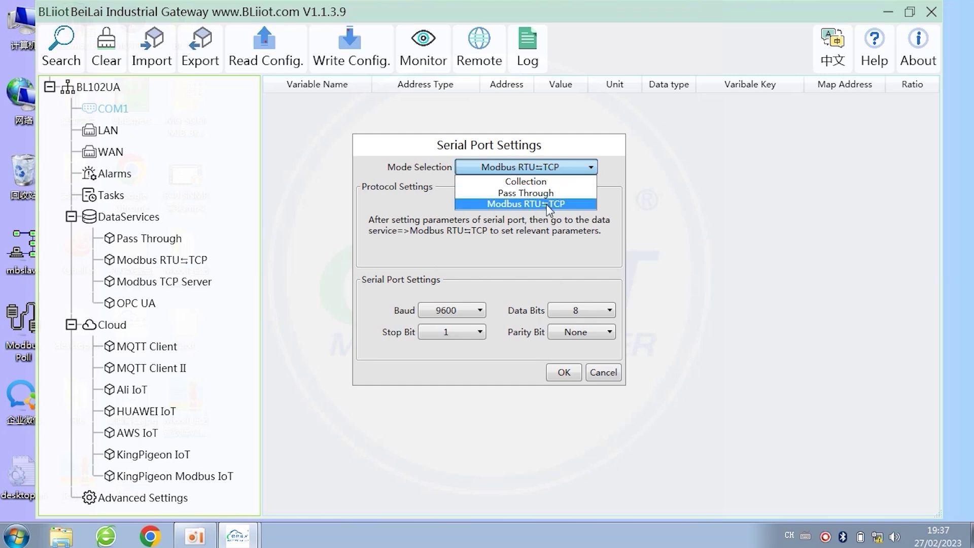
click(582, 205)
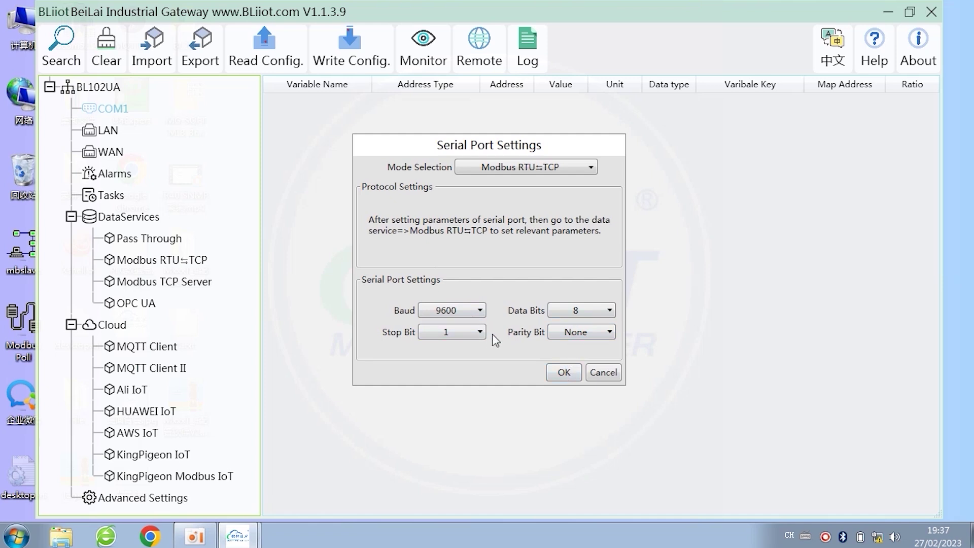
drag(521, 151, 424, 157)
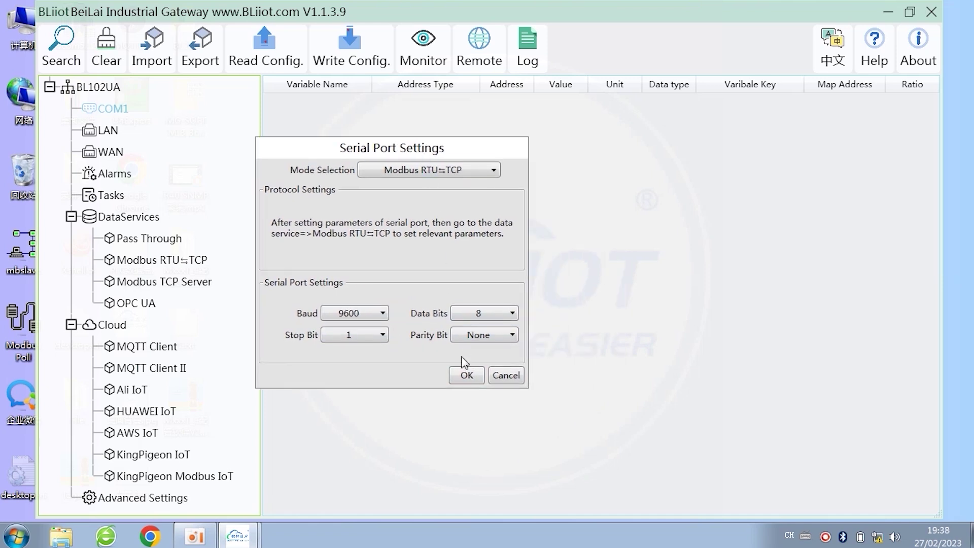
click(466, 375)
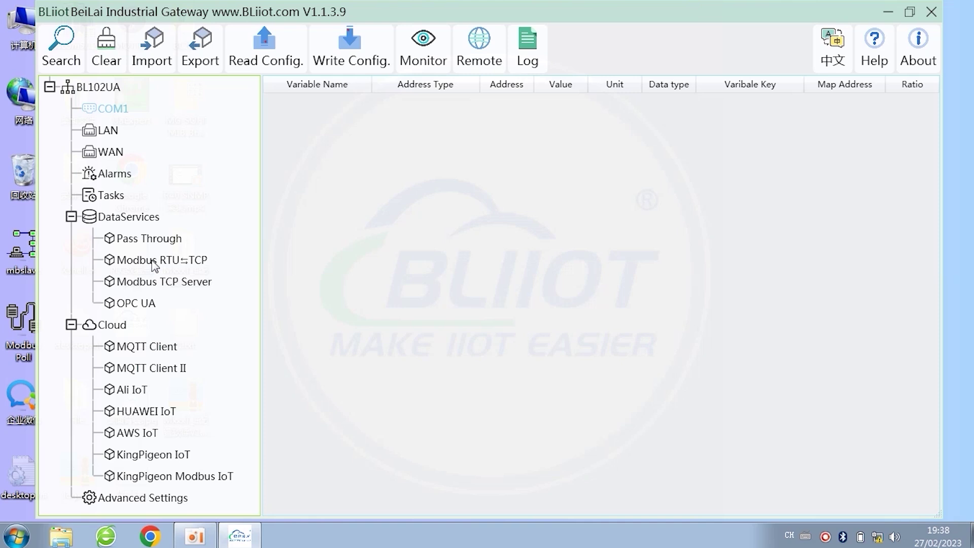
Step: Set the Modbus RTU⇆TCP service to COM1, TCP Server, LAN, port 5000, and save
double_click(155, 264)
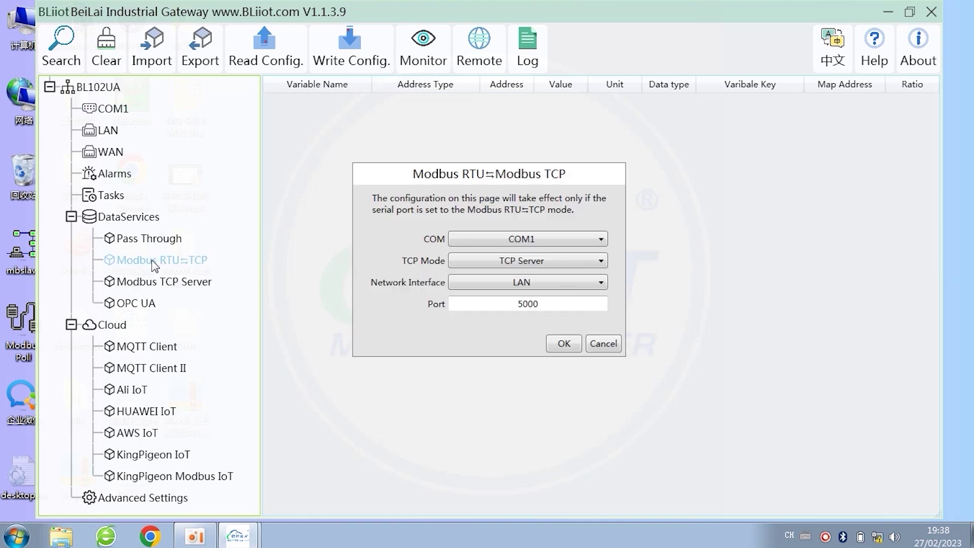
click(554, 241)
click(555, 239)
click(556, 259)
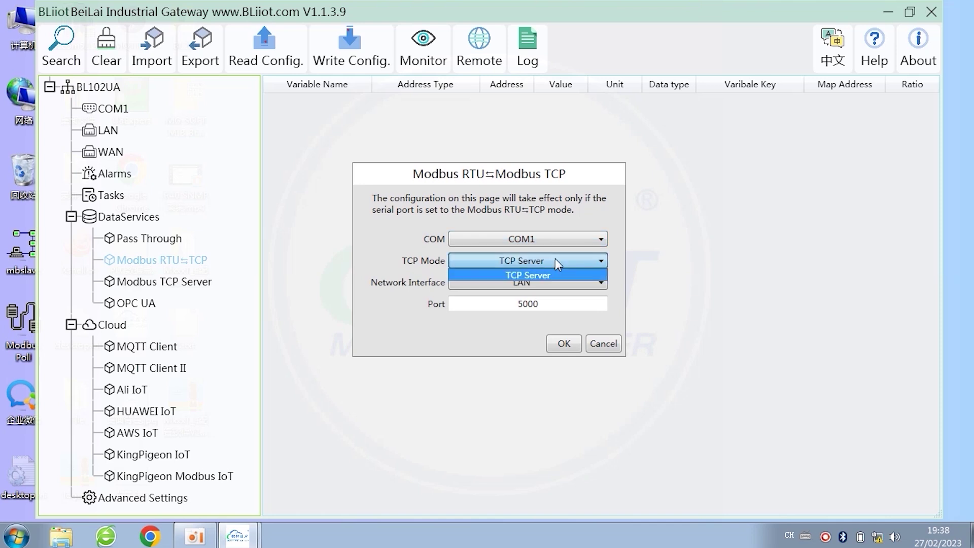
click(555, 259)
click(549, 283)
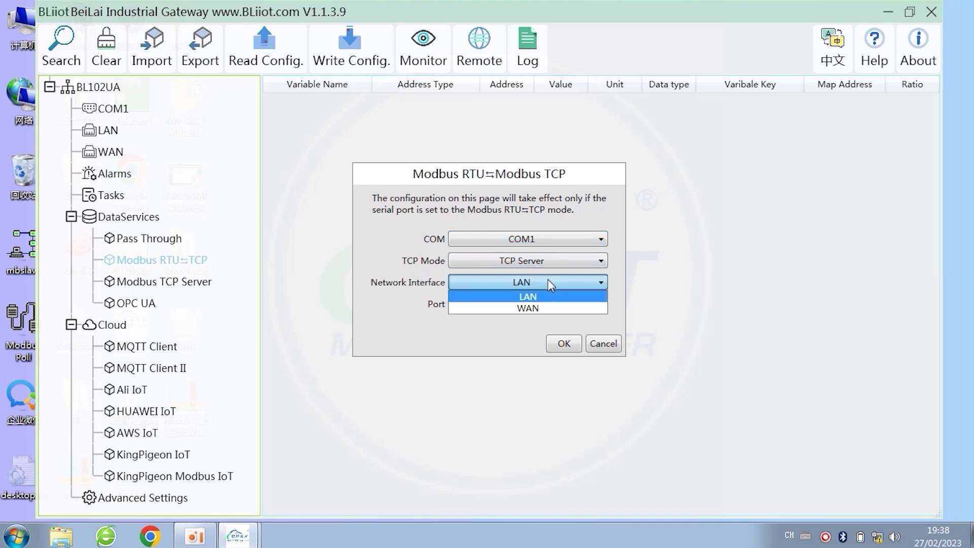
click(548, 279)
click(547, 304)
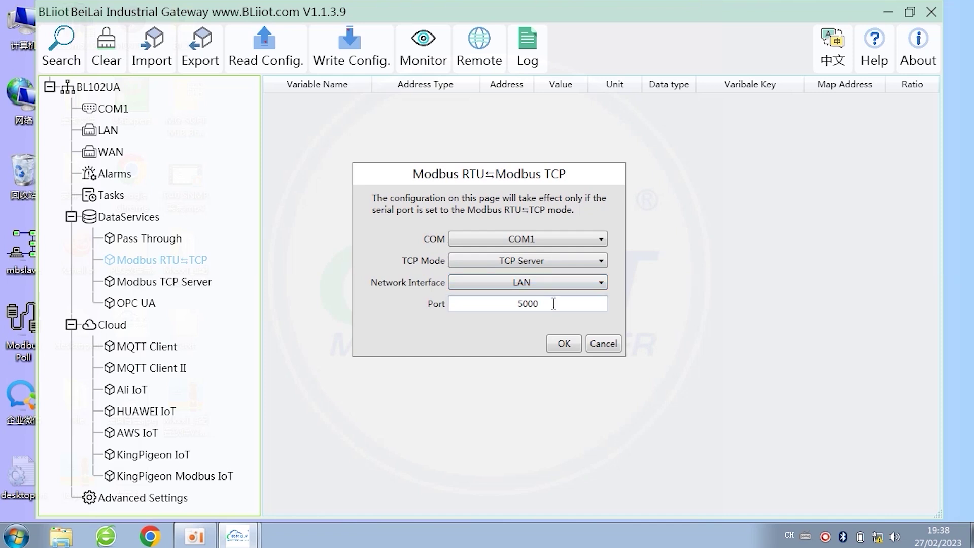
click(563, 345)
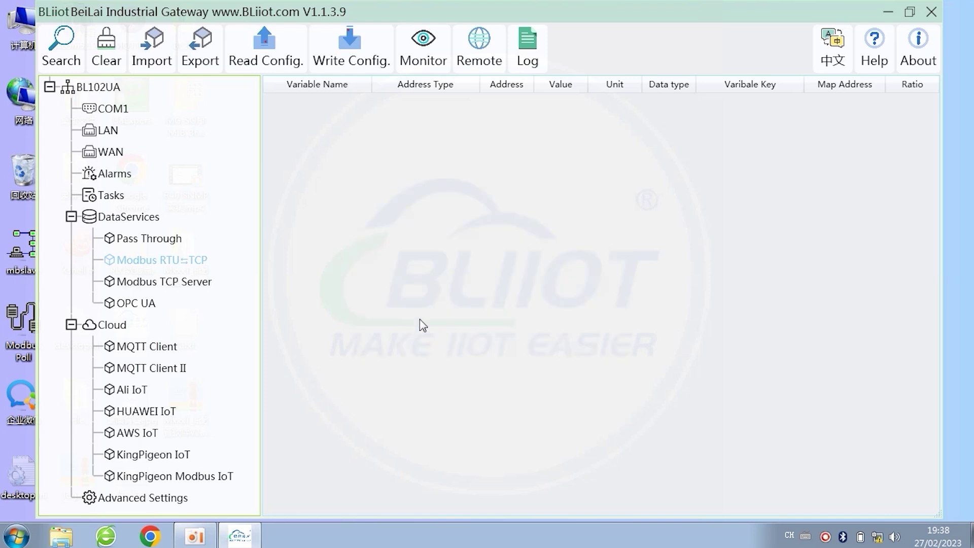
Step: Launch Modbus Slave and move its window to the right
drag(247, 16, 264, 12)
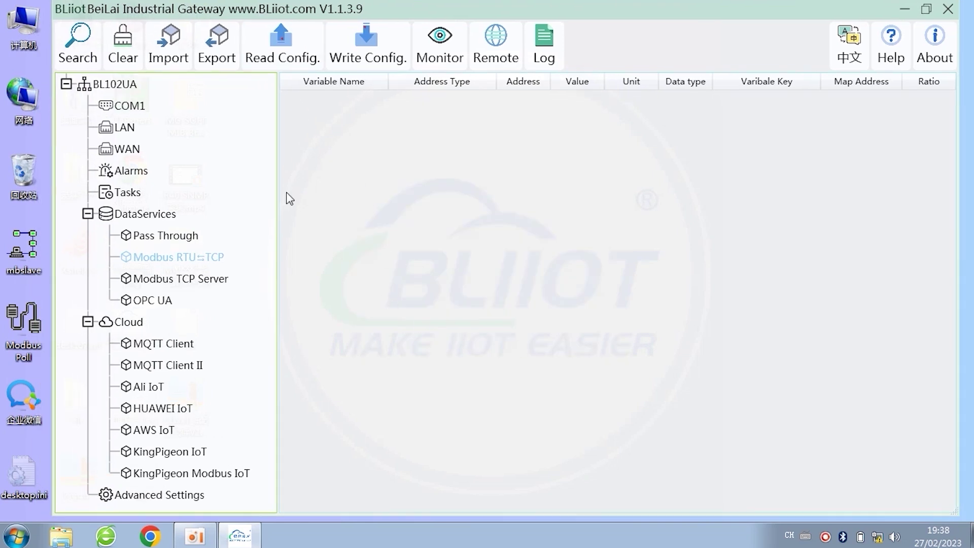
double_click(24, 250)
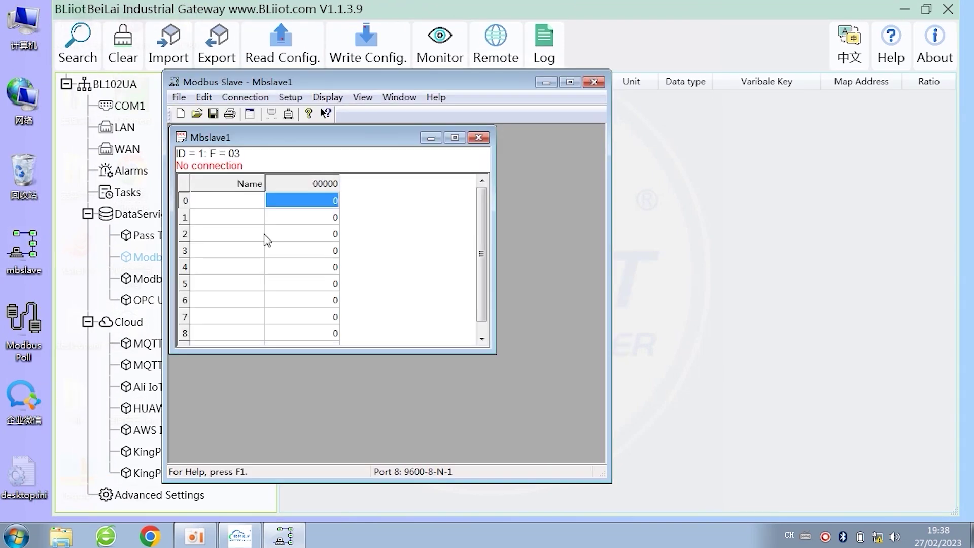
drag(450, 84, 659, 93)
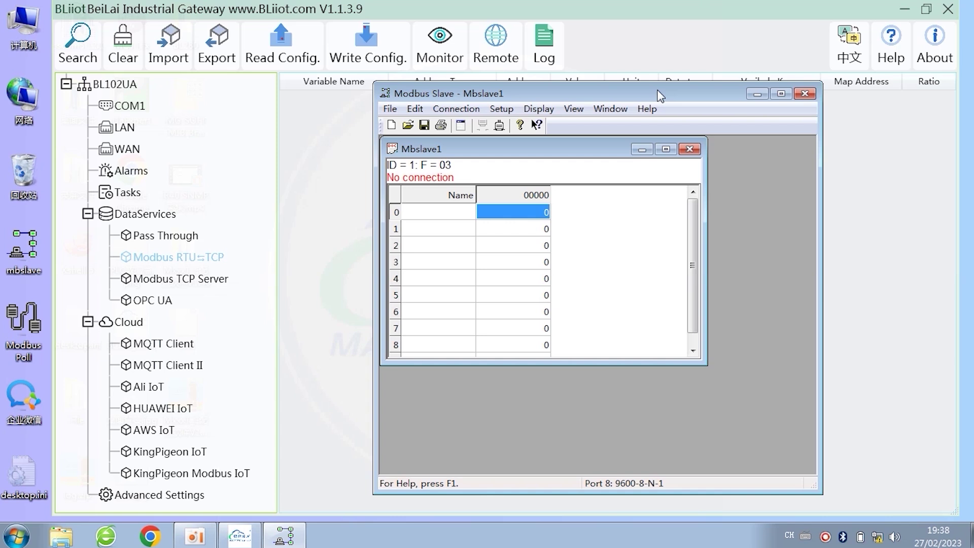
Step: Define the slave as ID 2, function 03 Holding Register, address 0, quantity 10
click(501, 109)
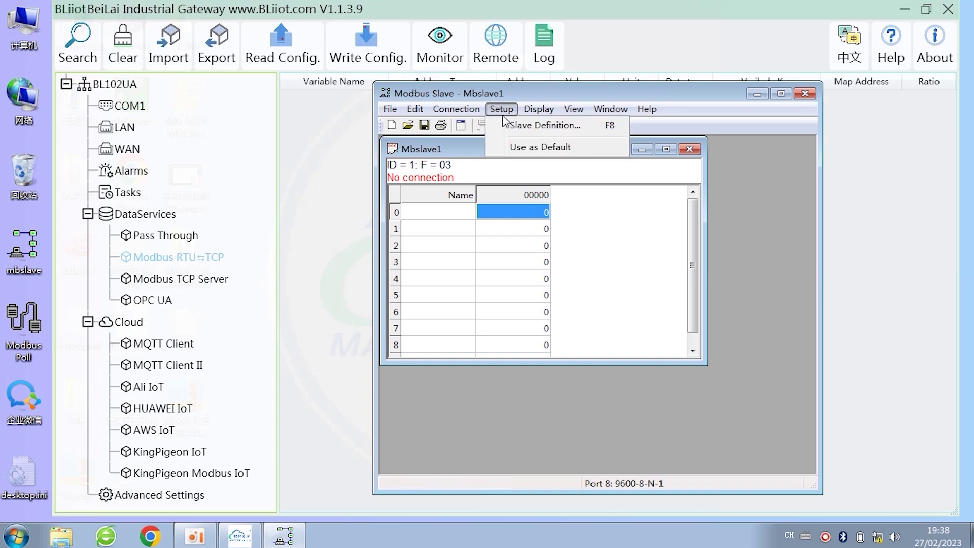
click(510, 124)
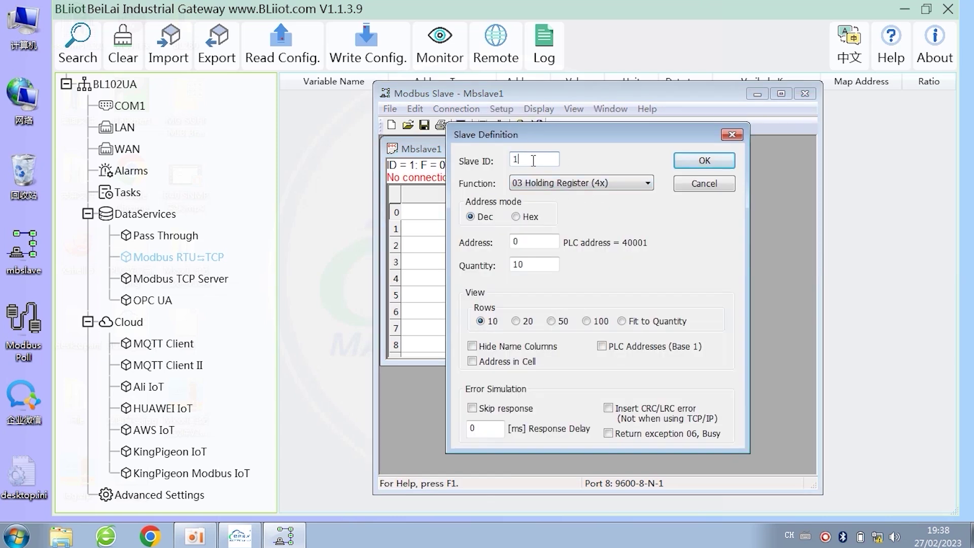
text(2)
double_click(527, 164)
click(535, 160)
drag(537, 159, 516, 163)
click(572, 188)
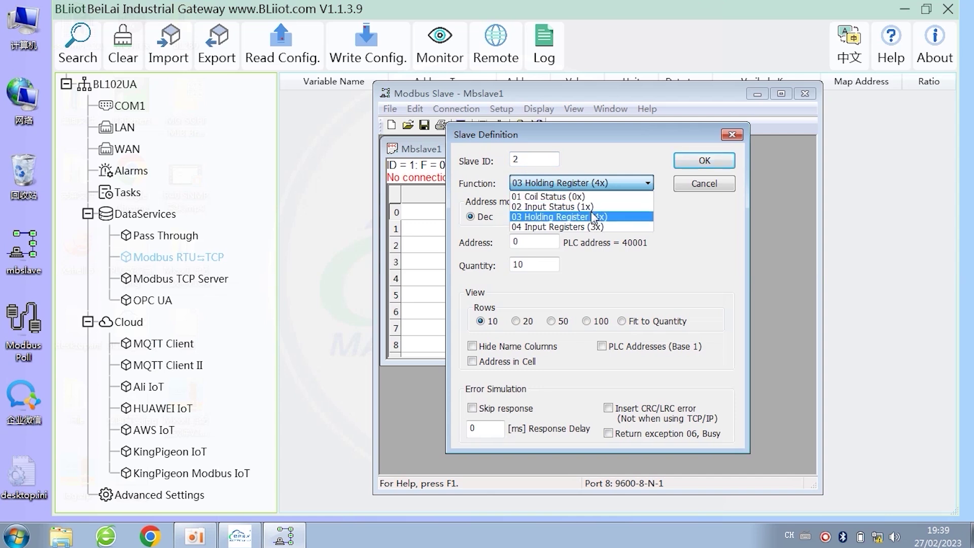
click(555, 217)
drag(533, 239, 505, 266)
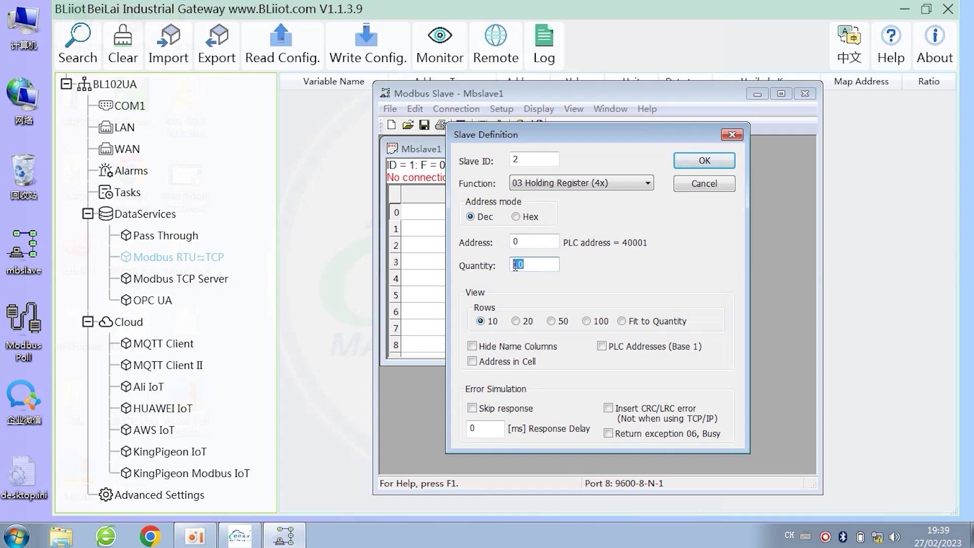
click(702, 160)
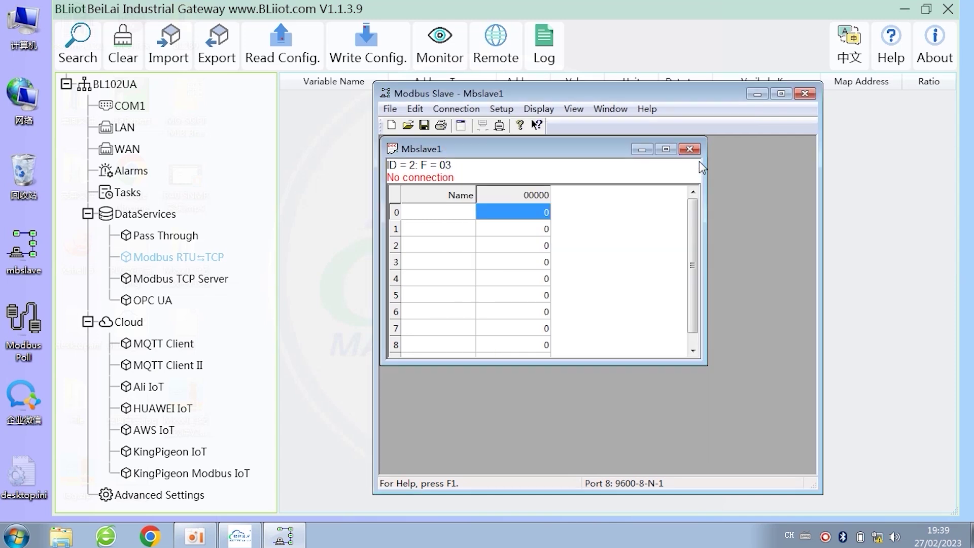
Step: Set the connection to Serial Port on USB-SERIAL CH340 (COM8) at 9600-8-N-1
click(456, 109)
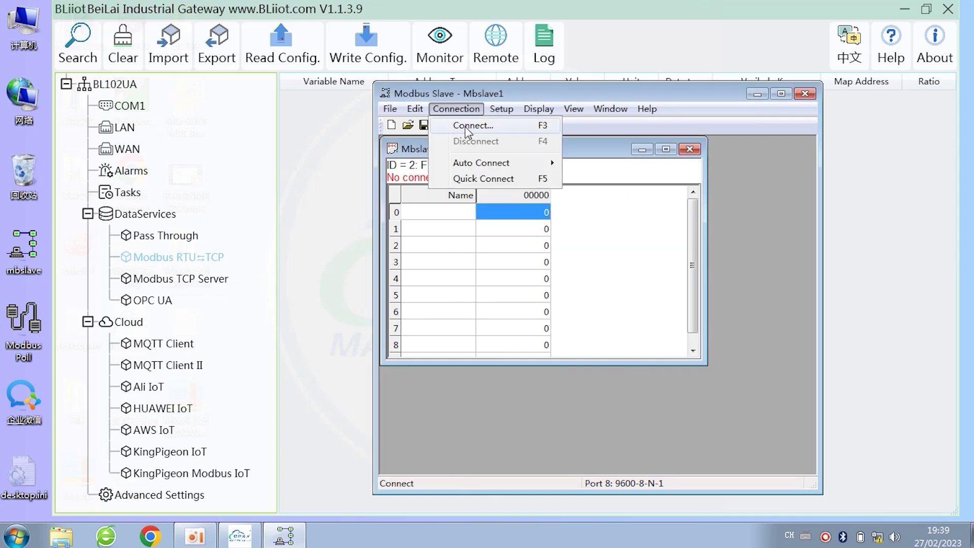
click(469, 126)
click(564, 227)
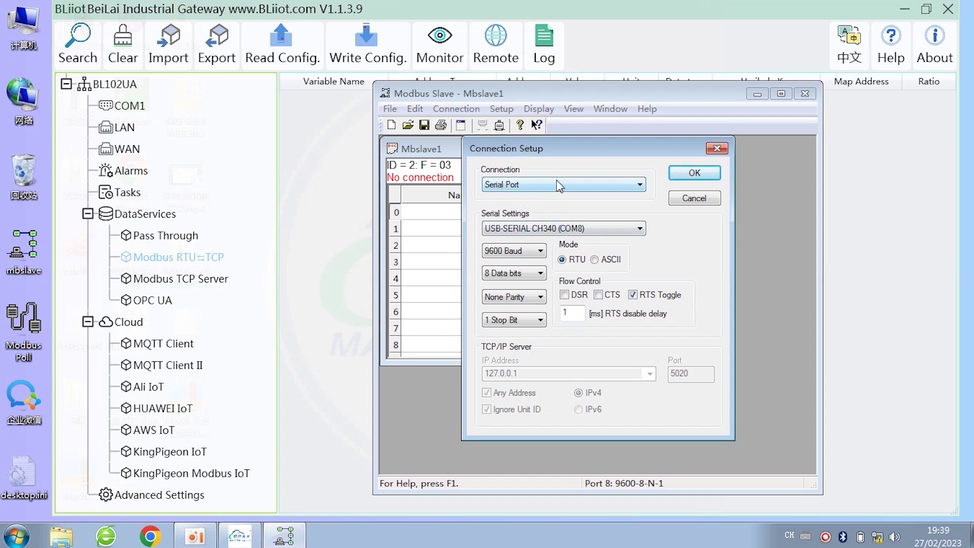
click(556, 184)
click(555, 183)
click(562, 231)
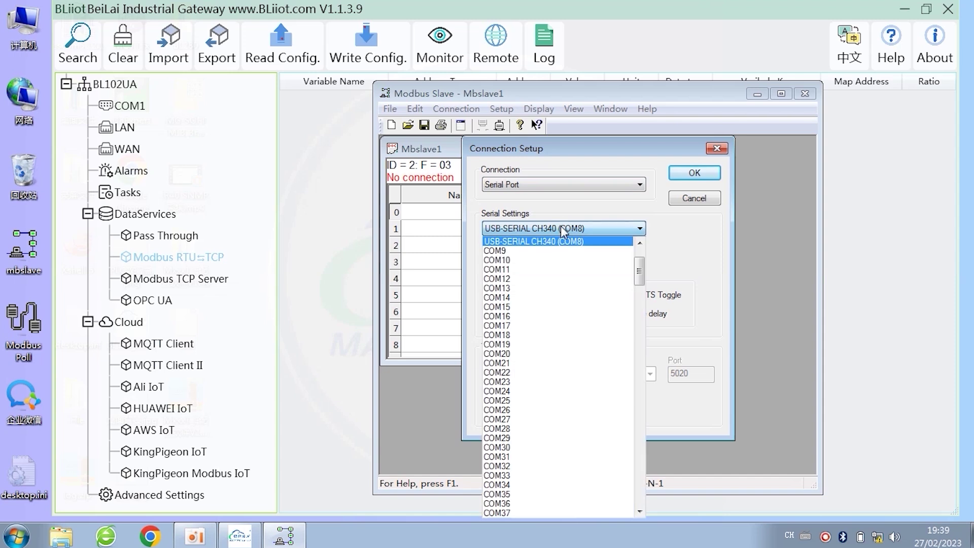
scroll(572, 293, up, 3)
click(595, 307)
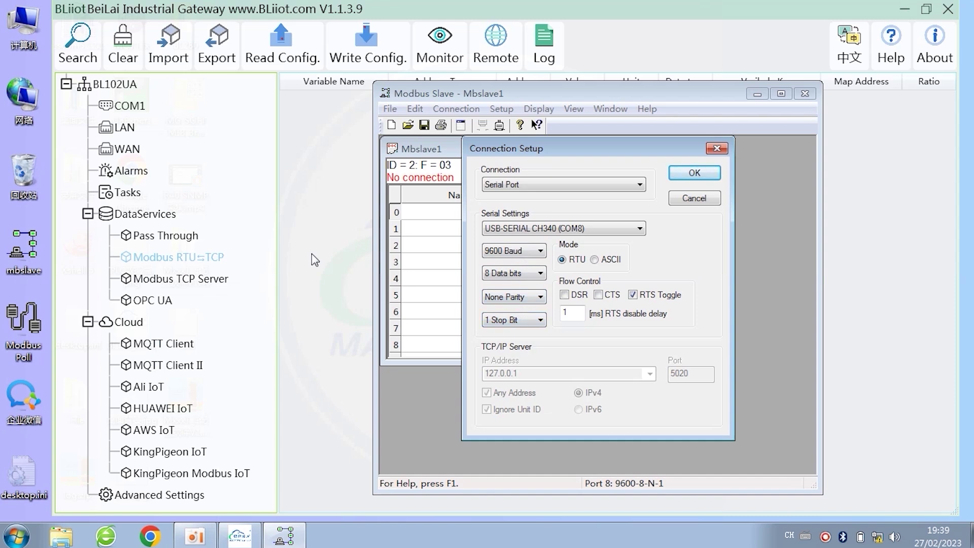
Step: Reopen the gateway's COM1 serial settings beside Modbus Slave for comparison
click(136, 108)
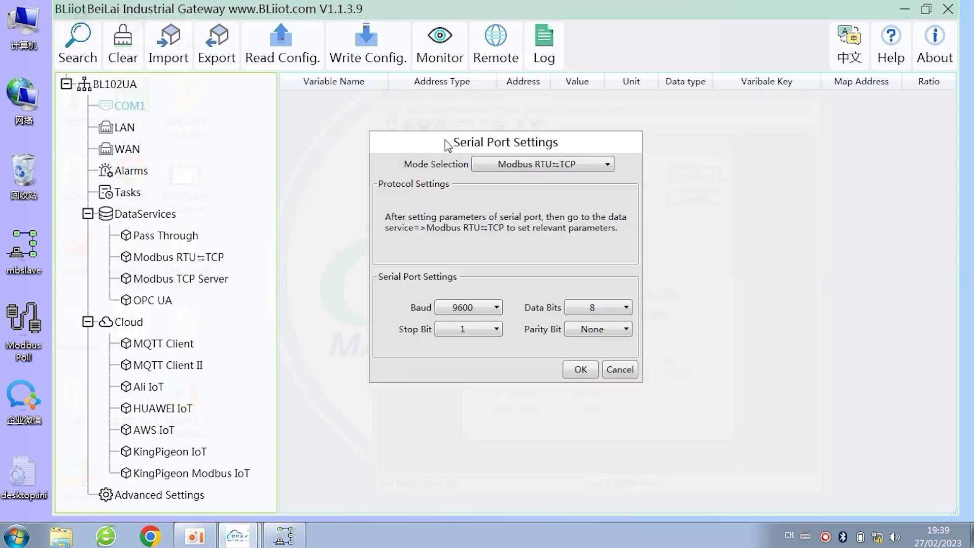
drag(503, 142, 219, 138)
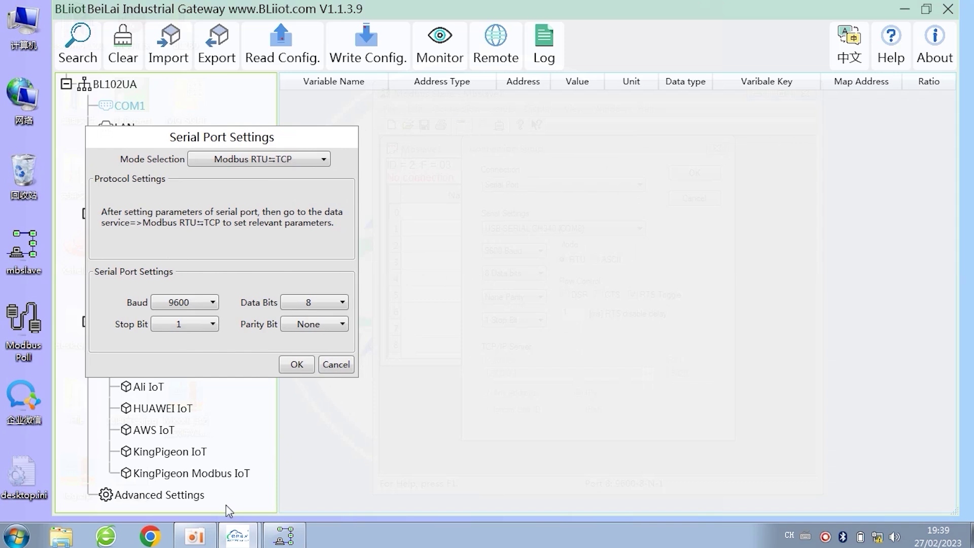
click(284, 535)
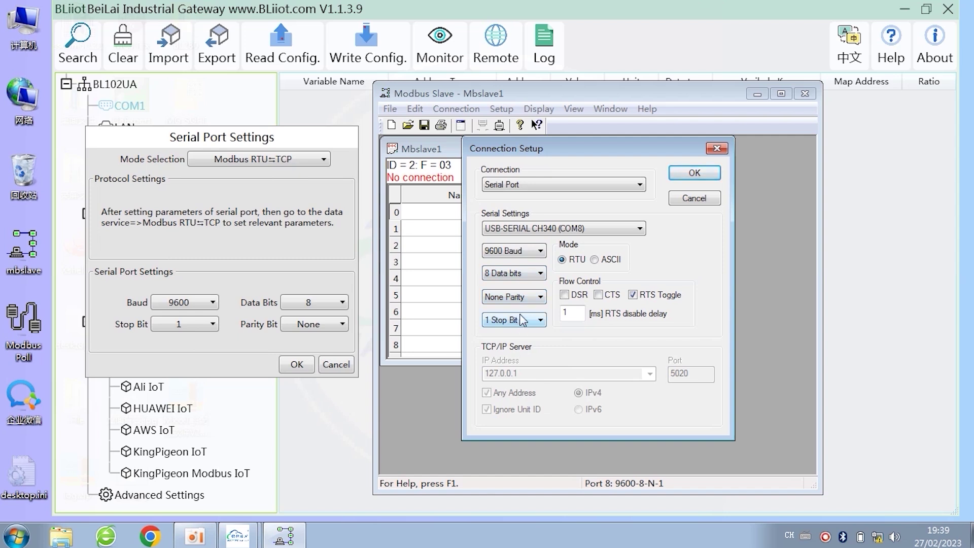
Step: Confirm the COM8 connection and set registers 0 and 2 to 123 and 11
click(693, 175)
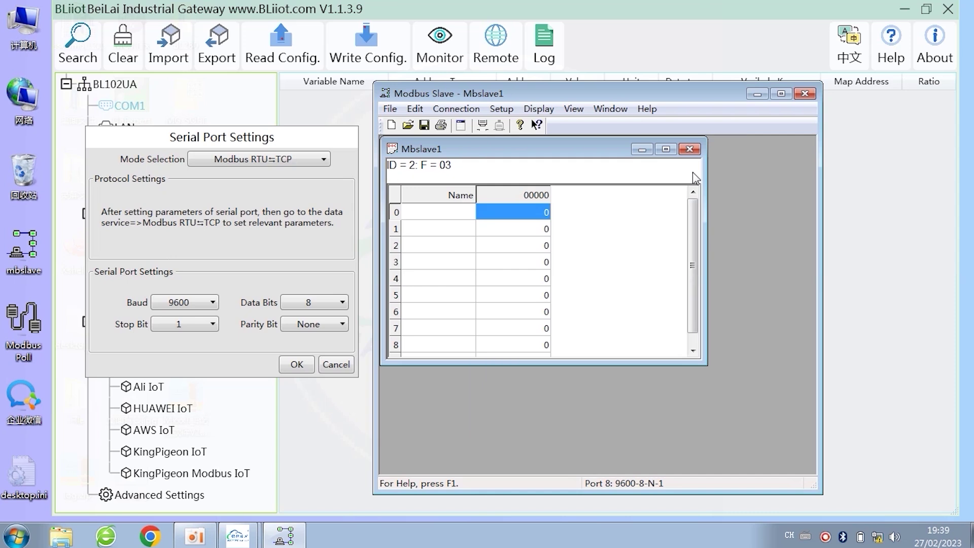
double_click(540, 215)
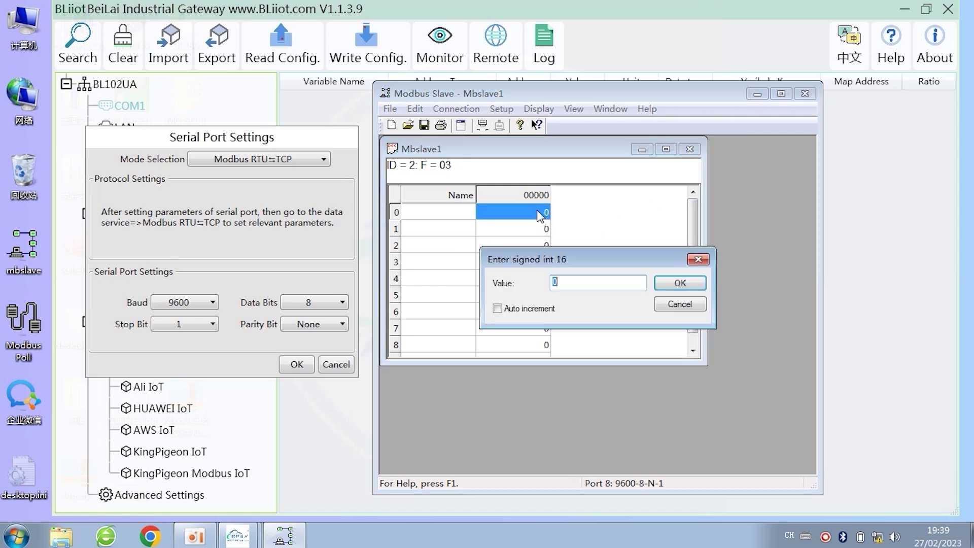
text(123)
click(696, 278)
double_click(533, 248)
text(11)
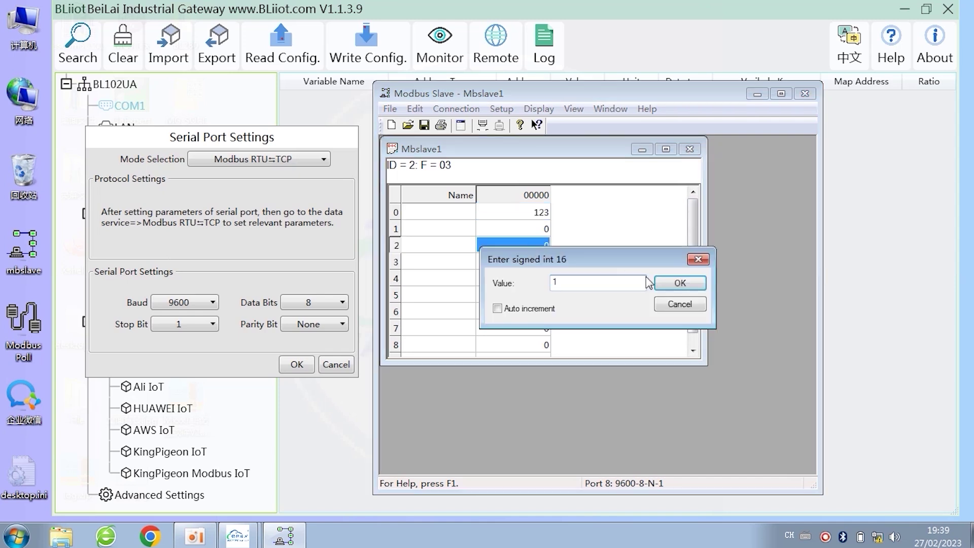
click(659, 282)
Step: Set registers 4, 6 and 8 to 22, 33 and 44
click(539, 284)
double_click(538, 284)
text(22)
click(677, 283)
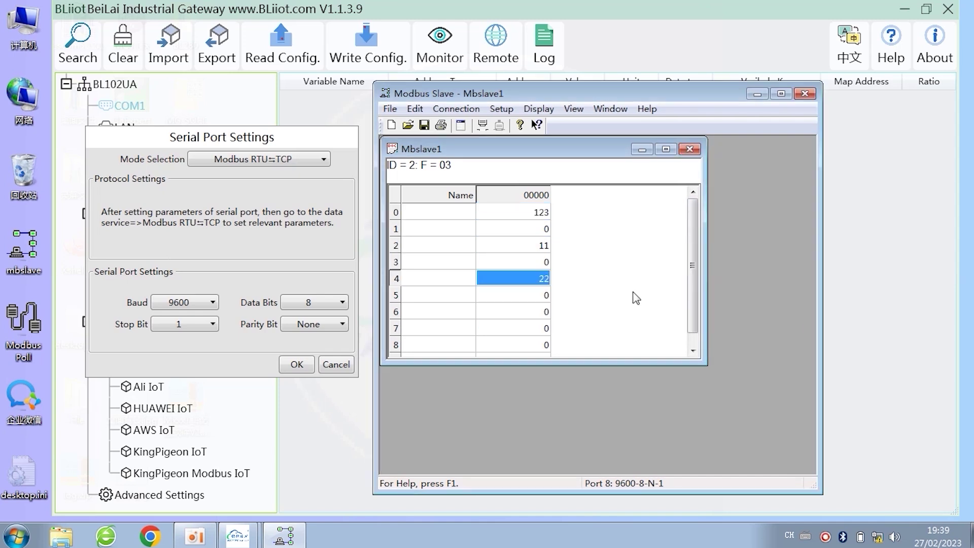
double_click(517, 313)
text(33)
click(680, 283)
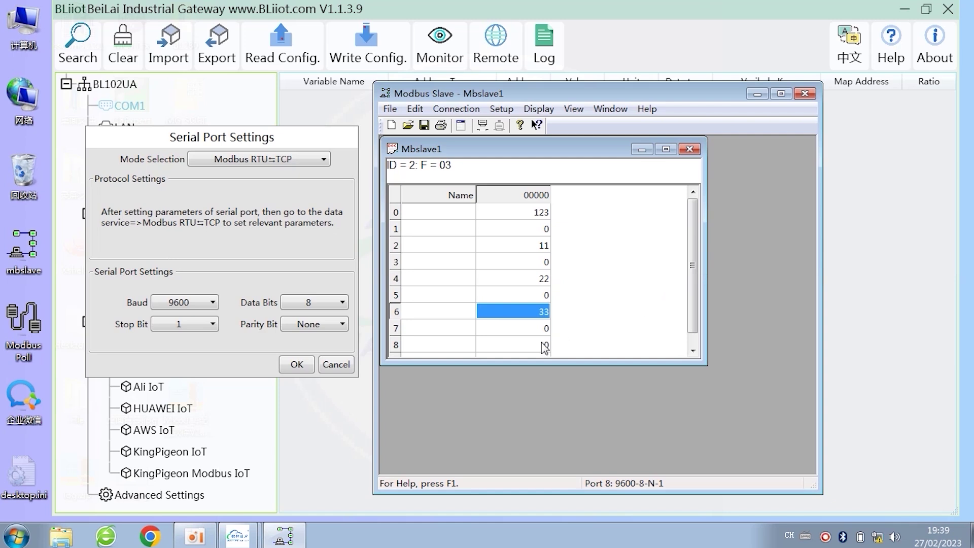
double_click(533, 346)
text(44)
click(678, 286)
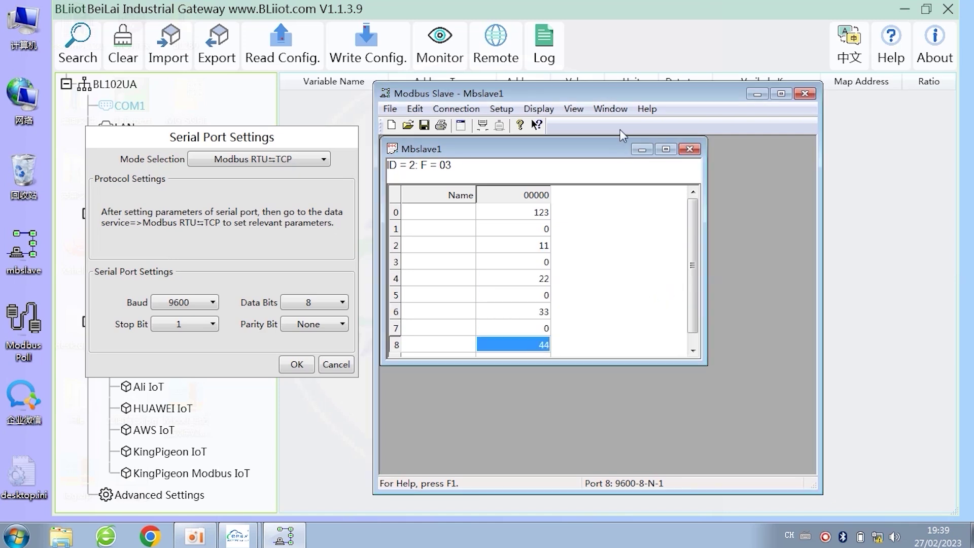
Step: Move Modbus Slave aside and close the gateway's COM1 serial settings
drag(582, 98, 773, 108)
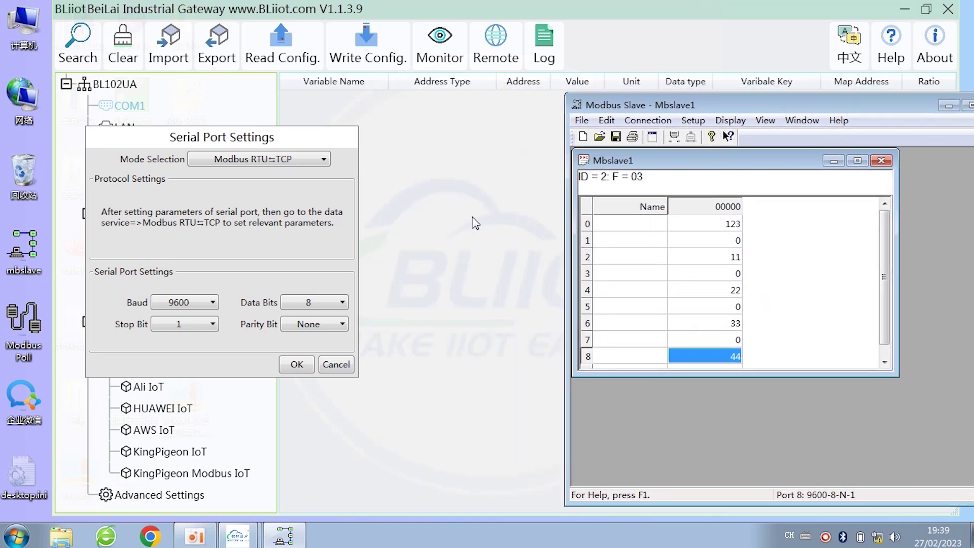
click(337, 214)
click(305, 365)
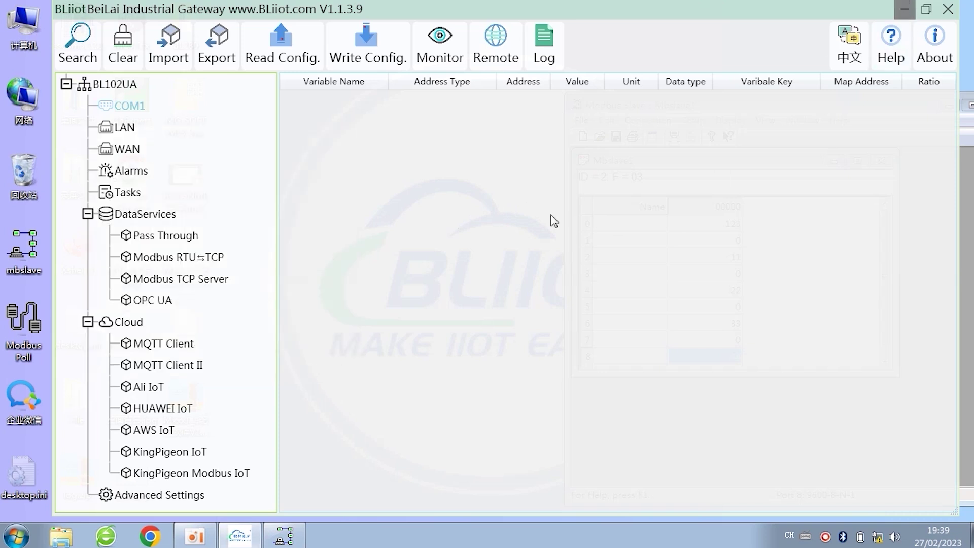
Step: Re-find the BL102UA at 192.168.3.1 and verify Modbus RTU⇌TCP port 5000 without changes
click(81, 49)
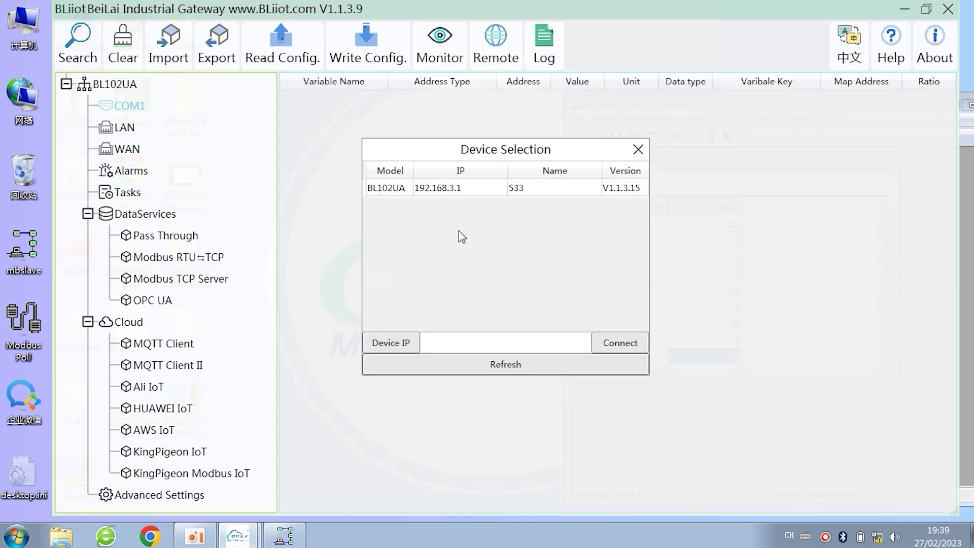
click(432, 190)
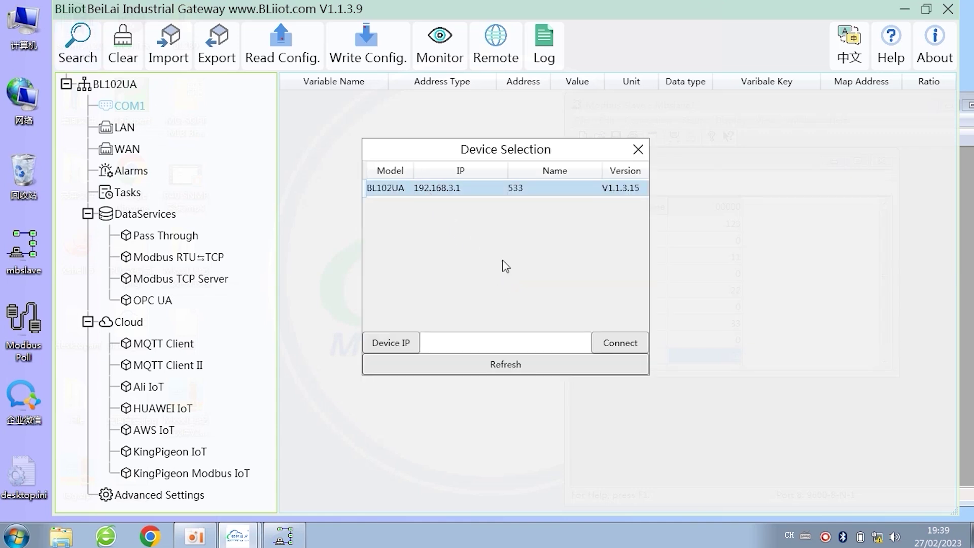
click(637, 149)
double_click(175, 257)
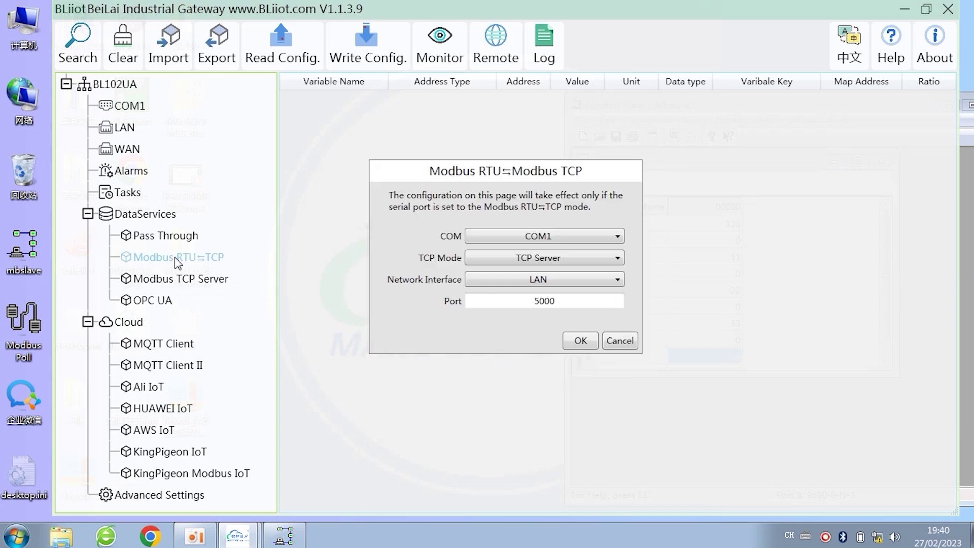
double_click(498, 302)
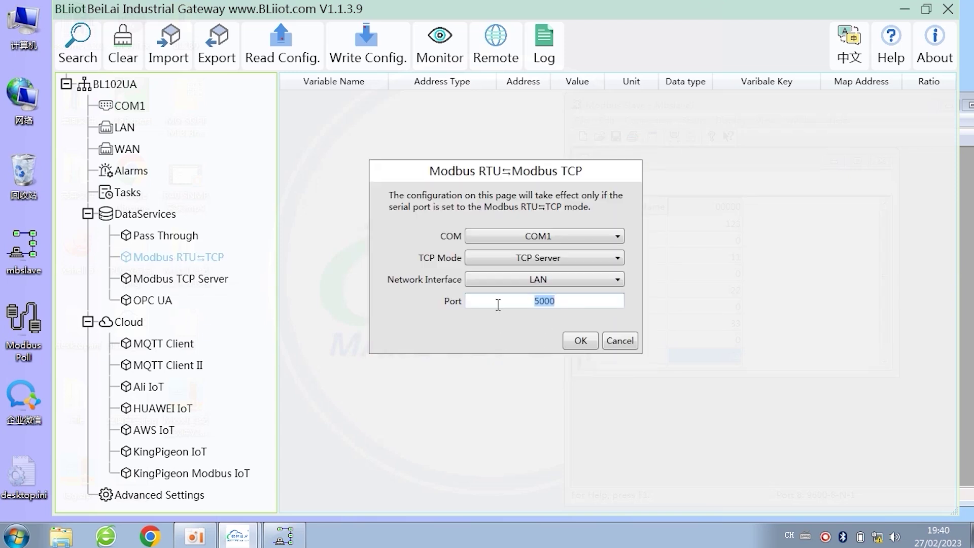
click(615, 341)
Step: Minimise the gateway tool and open a second Modbus Slave's Connection Setup
click(904, 9)
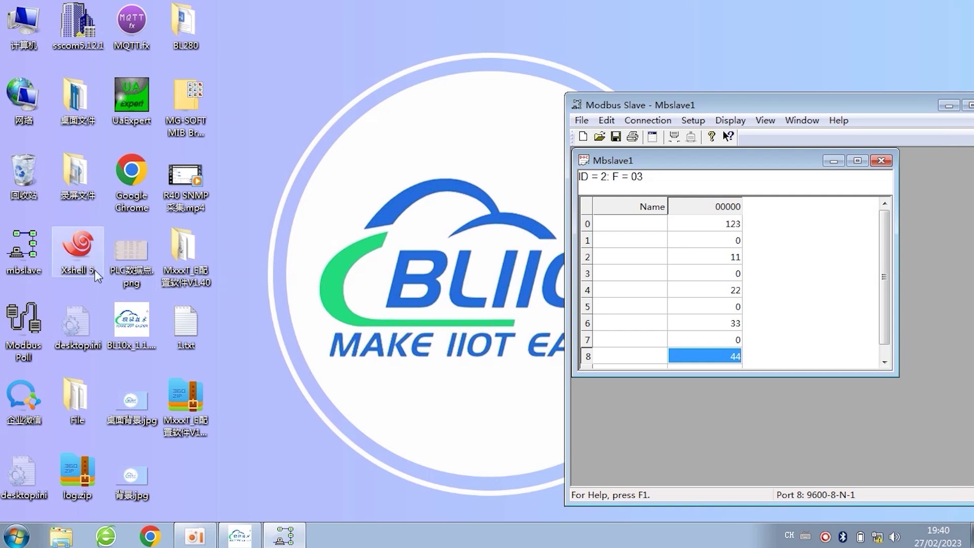
double_click(24, 249)
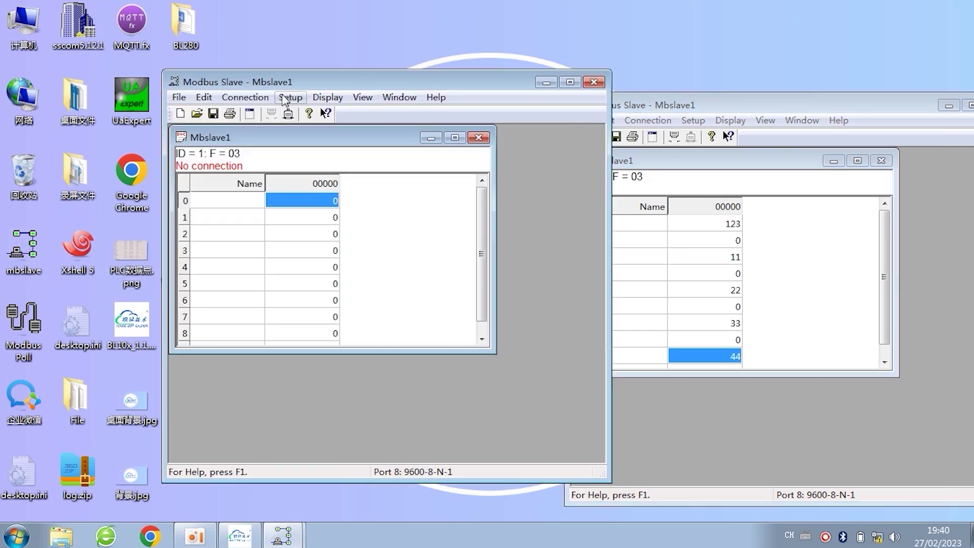
click(245, 97)
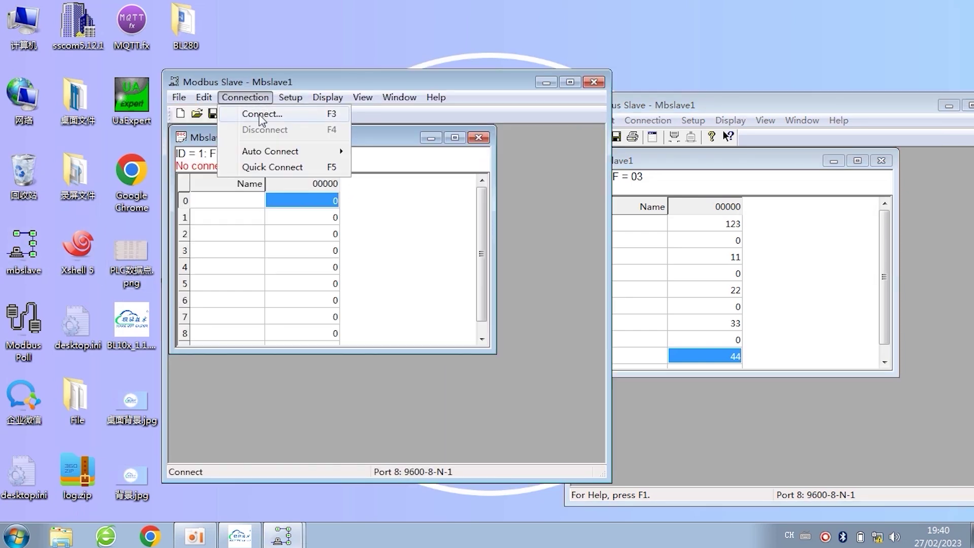
click(260, 114)
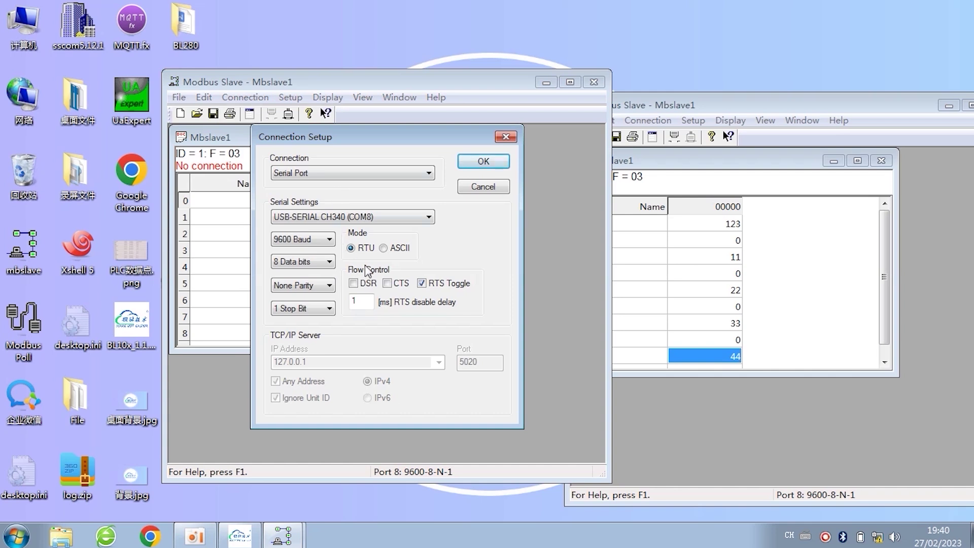
Step: Close the second Modbus Slave and launch Modbus Poll
click(506, 138)
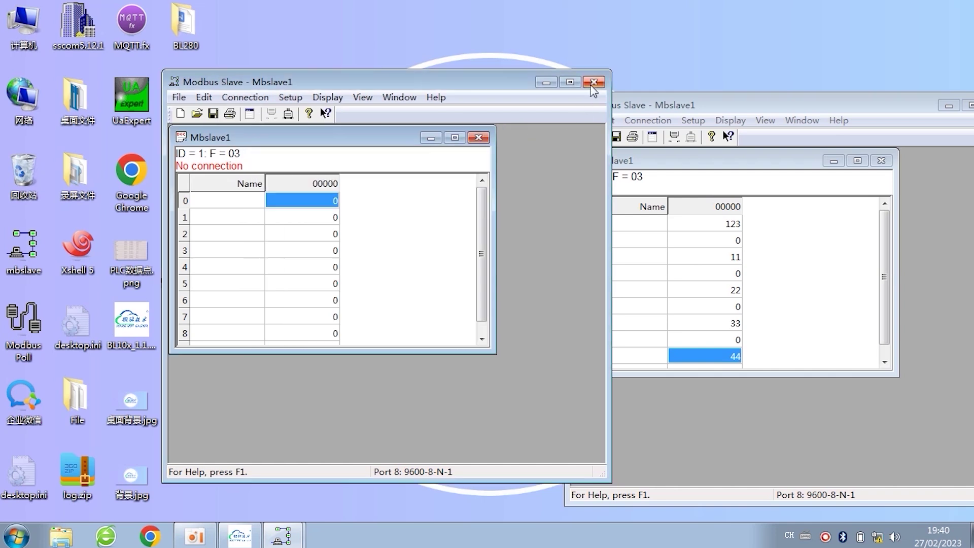
click(594, 82)
double_click(23, 320)
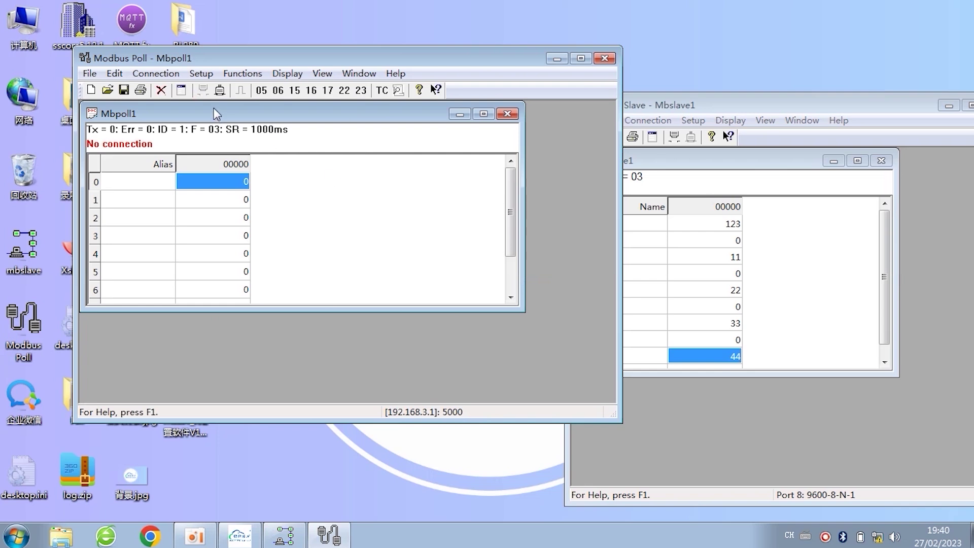
Step: Connect via Modbus TCP/IP to 192.168.3.1 port 5000 and enlarge the register table
click(155, 74)
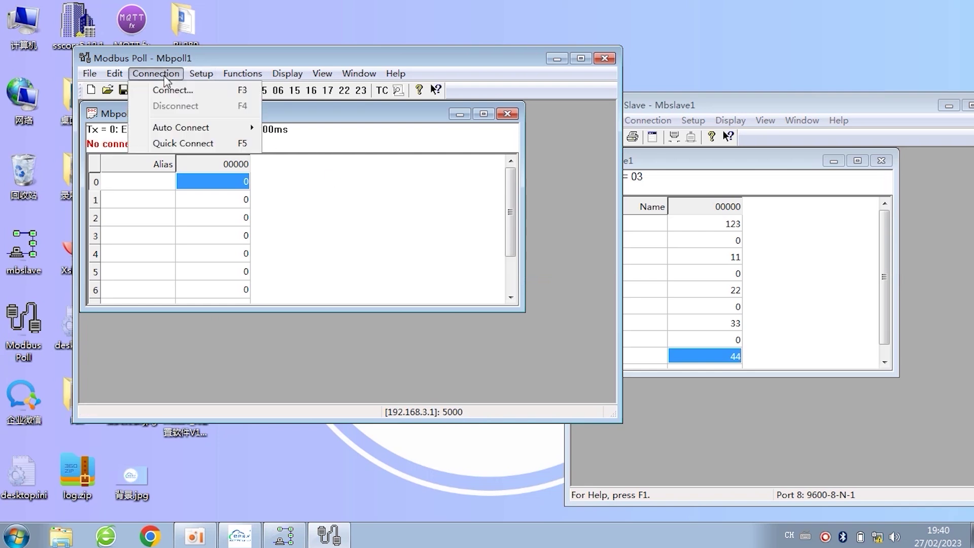
click(185, 92)
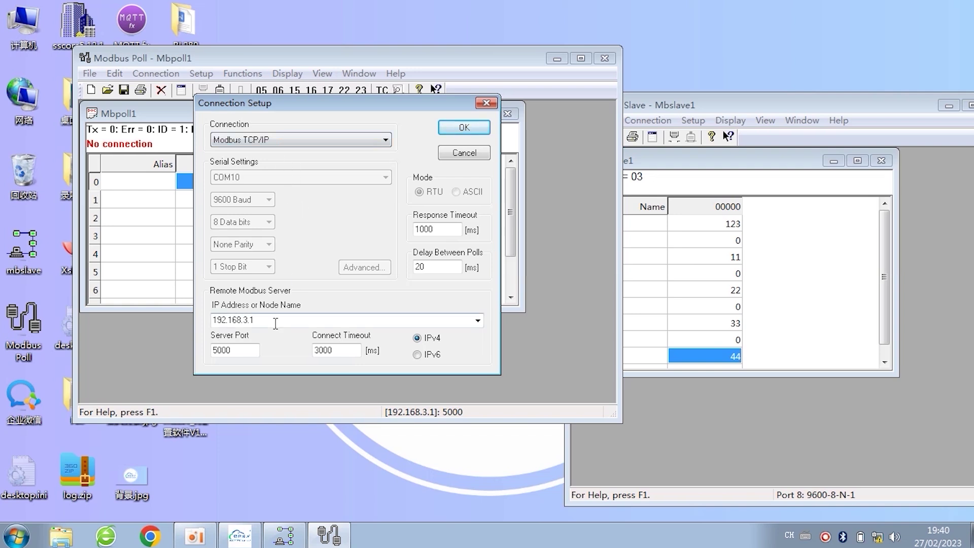
click(357, 144)
click(359, 144)
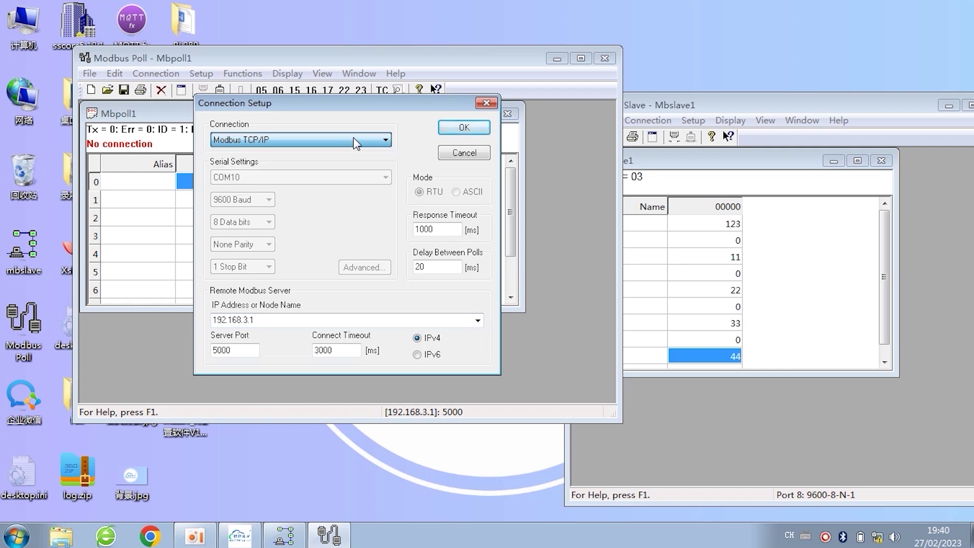
double_click(264, 320)
click(267, 322)
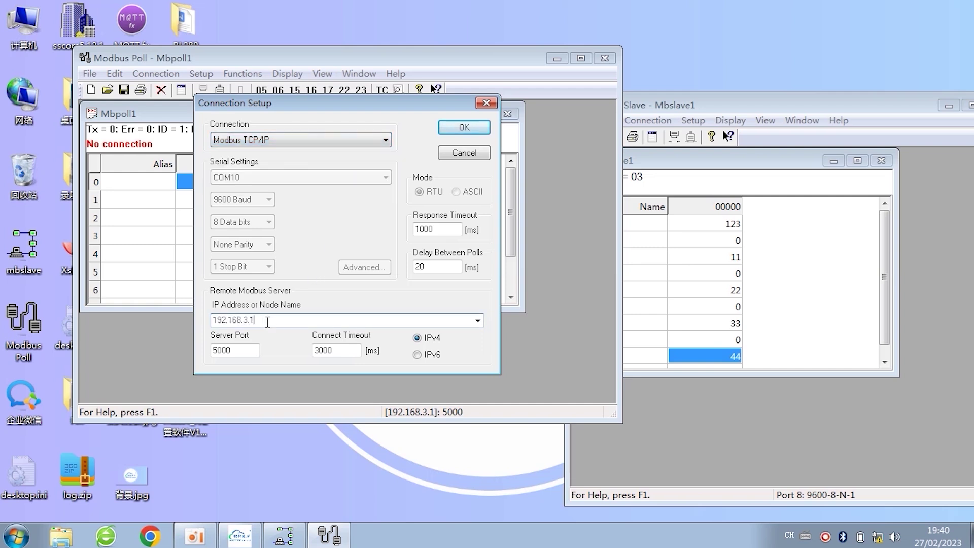
click(463, 131)
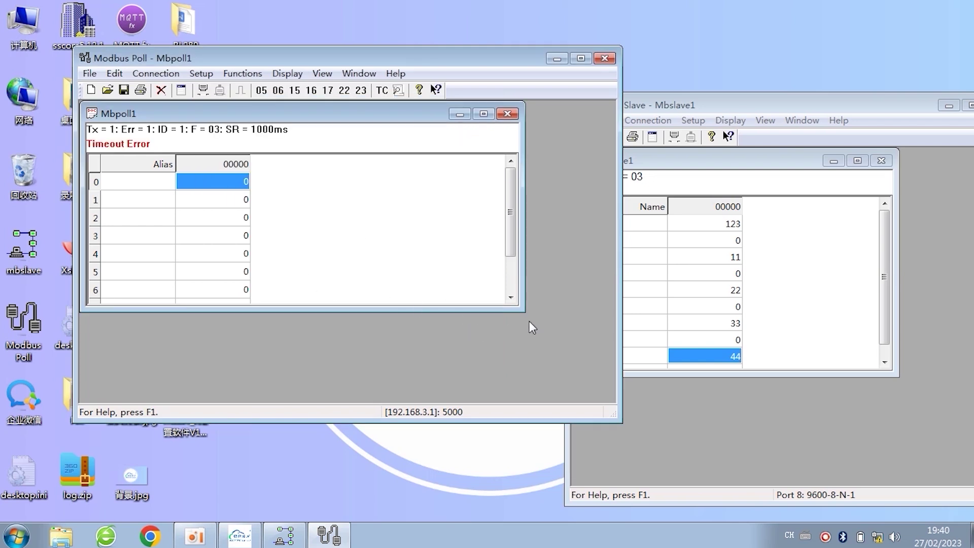
drag(524, 311, 544, 364)
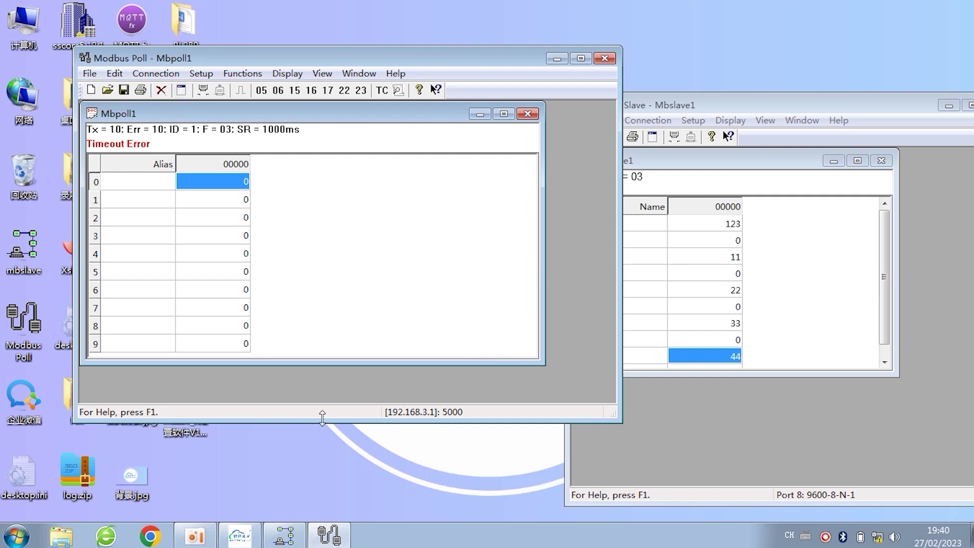
click(252, 542)
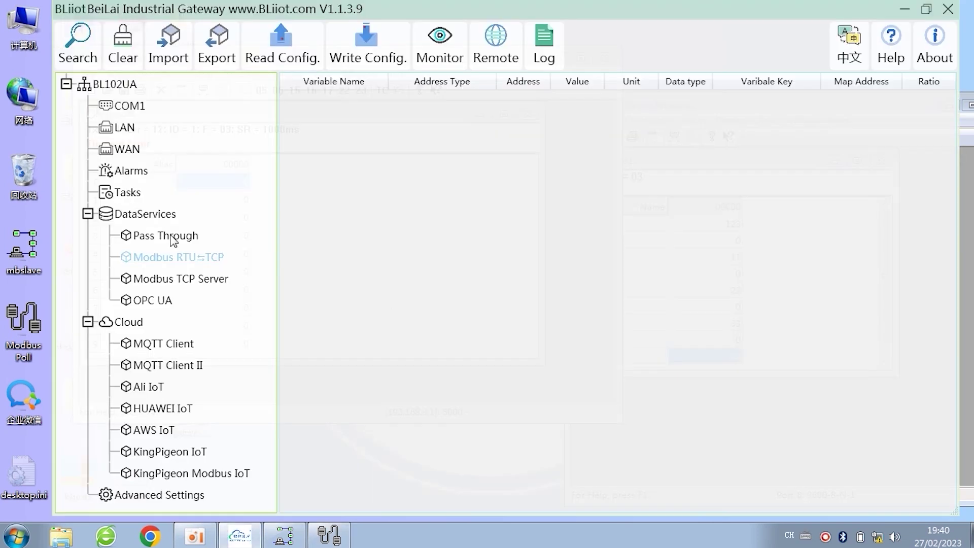
click(186, 258)
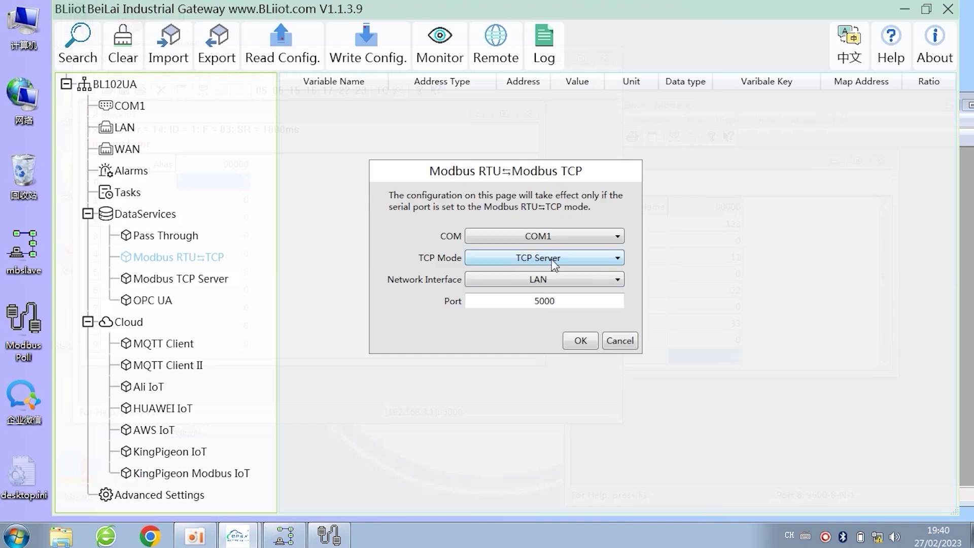
click(613, 340)
click(133, 107)
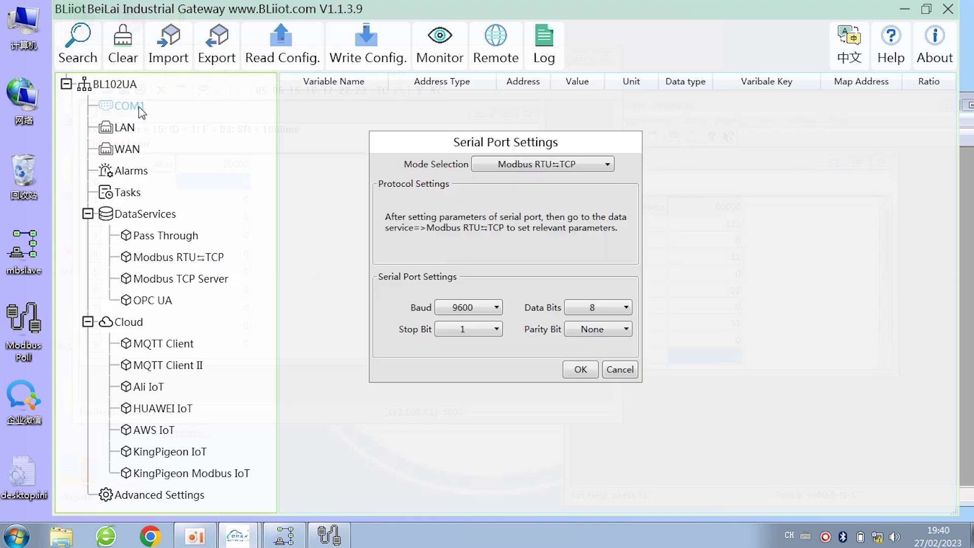
click(619, 369)
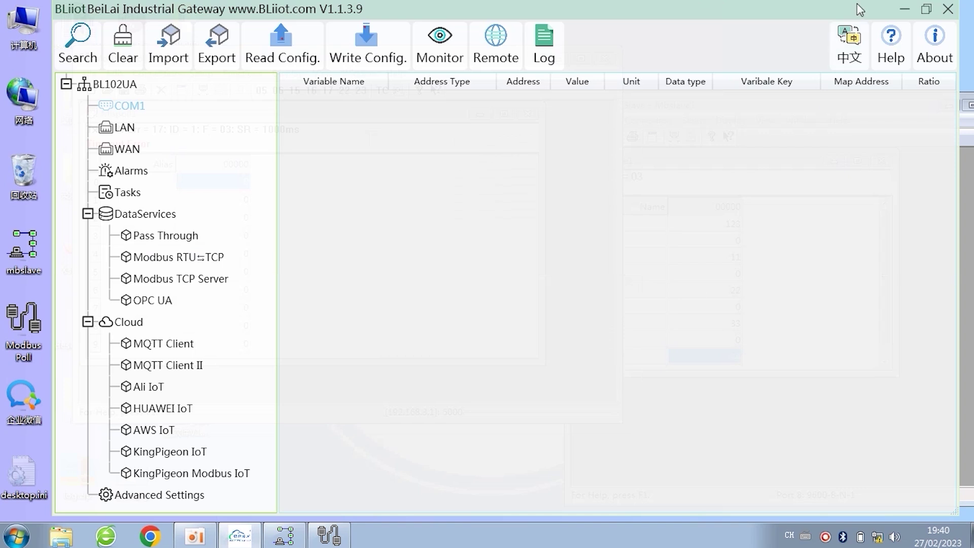
click(905, 10)
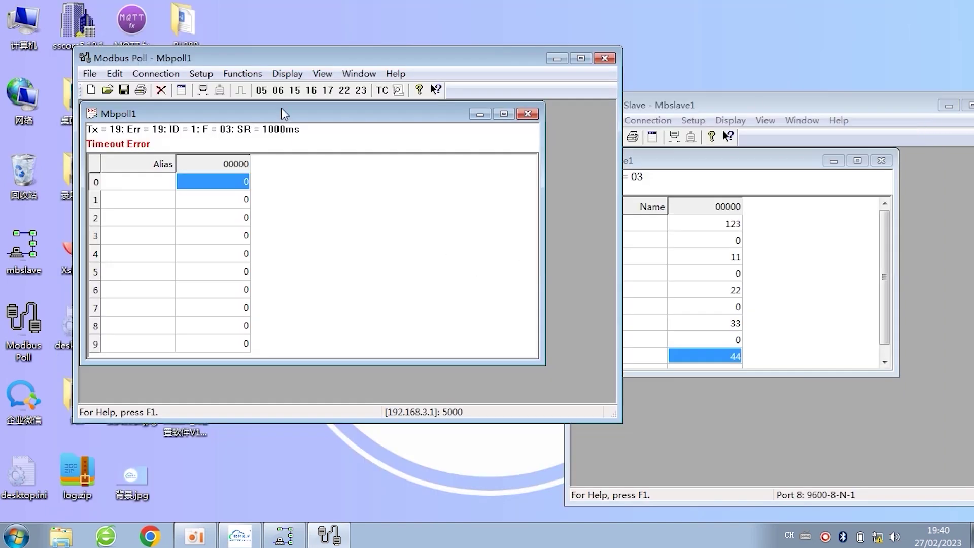
Step: Show Modbus Poll's communication traffic log, then close it
click(287, 73)
click(355, 424)
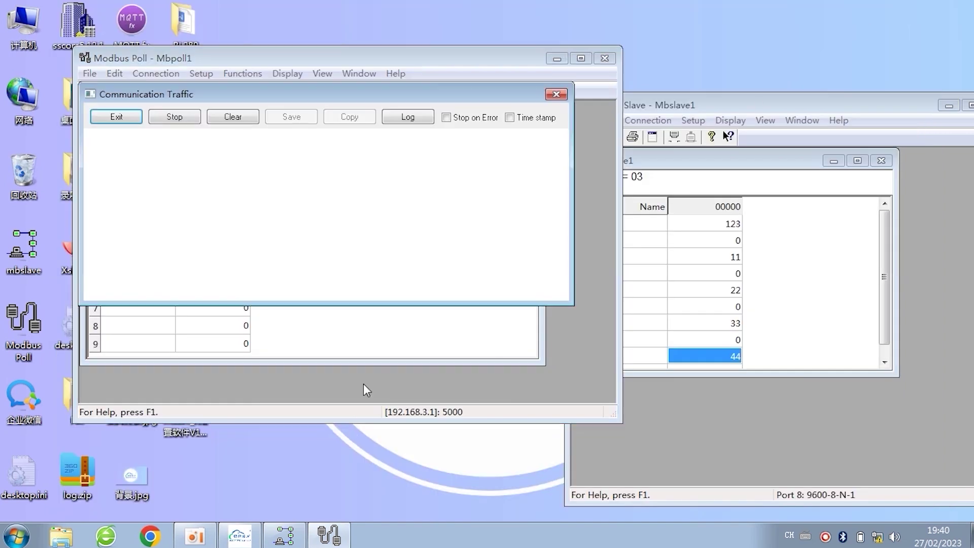
click(555, 95)
Step: Check the slave's traffic log for unanswered ID 1 requests, close it, and enlarge Mbslave1 to show register 9
click(730, 121)
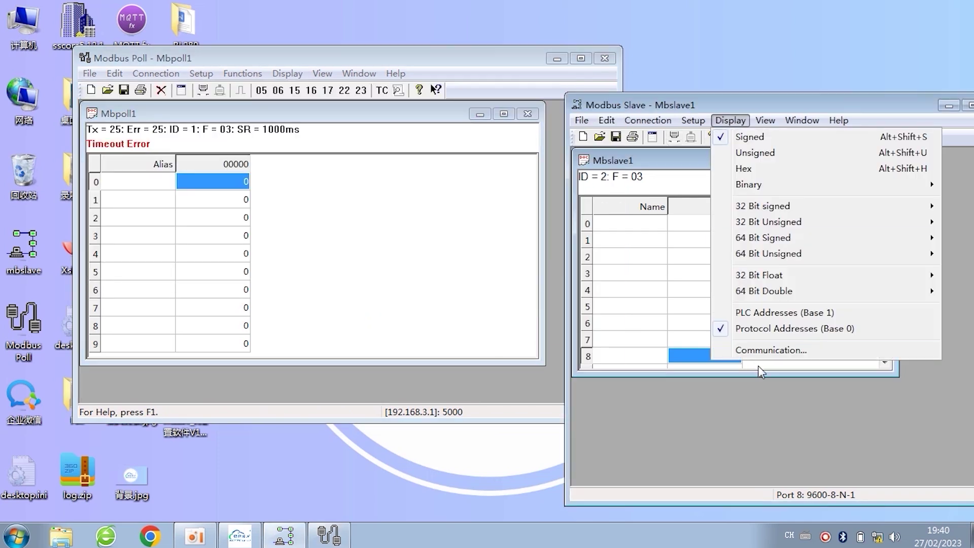
click(786, 352)
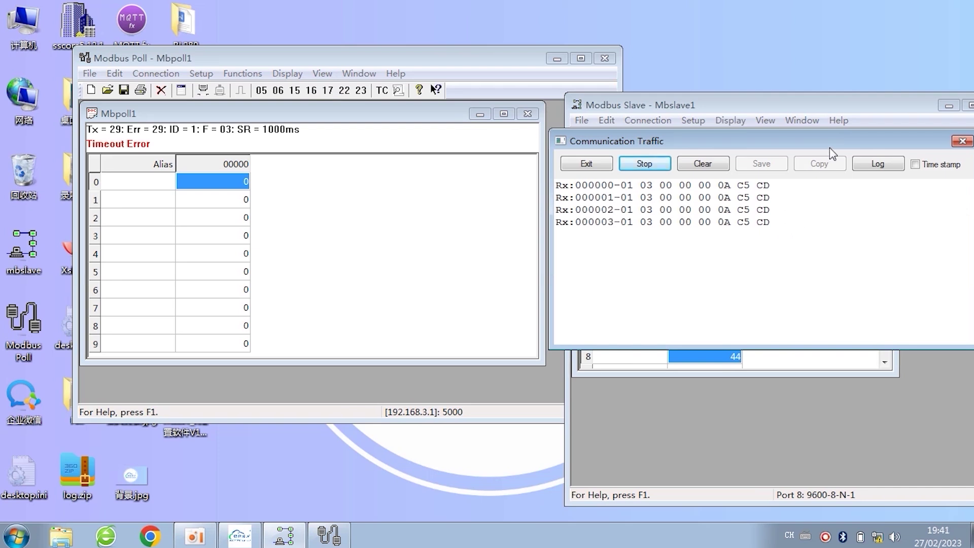
drag(831, 148, 600, 255)
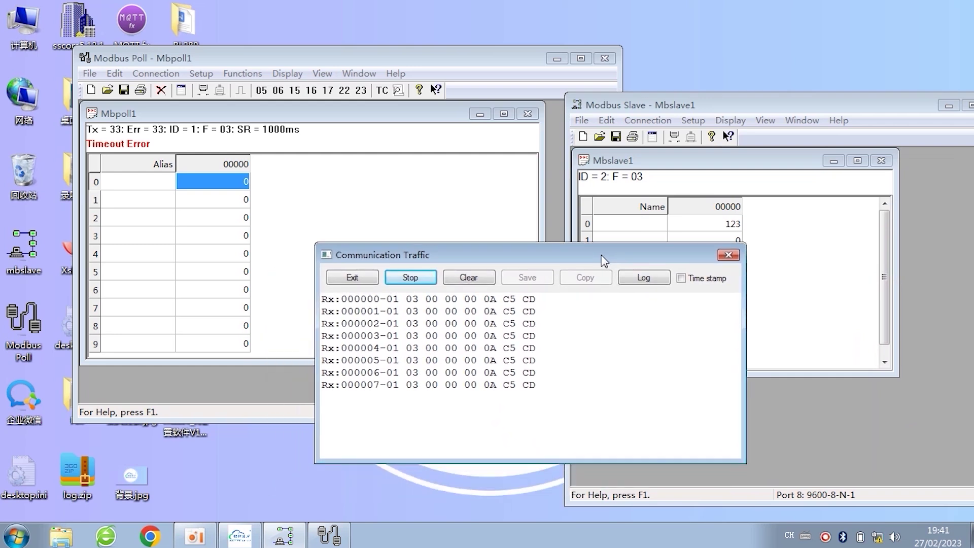
click(726, 256)
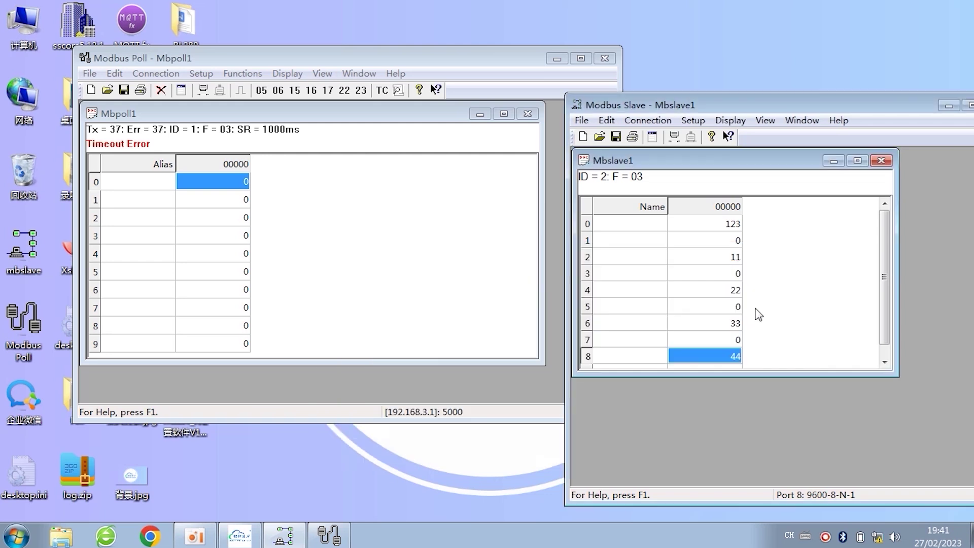
drag(897, 377, 927, 433)
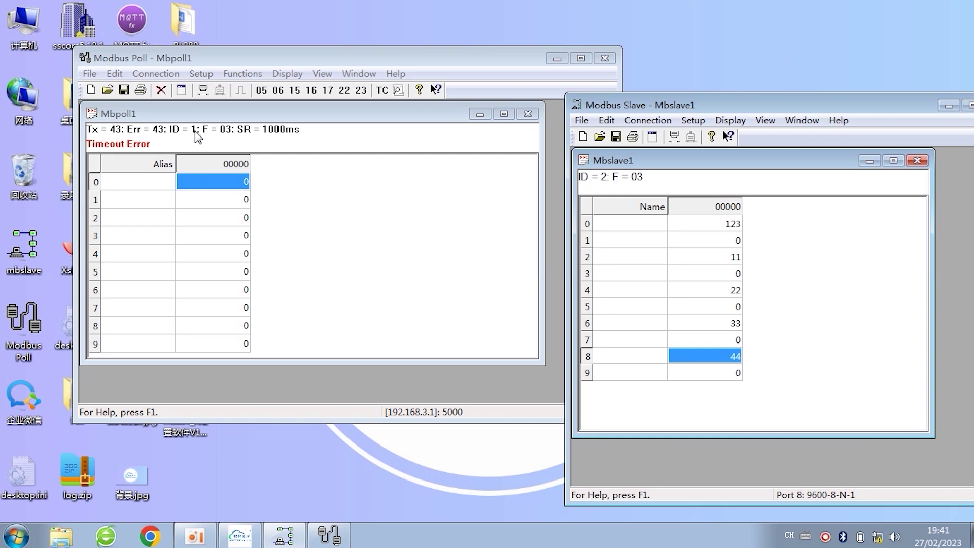
Step: Set the Read/Write Definition slave ID to 2 and compare with the slave's register table
click(200, 73)
click(221, 89)
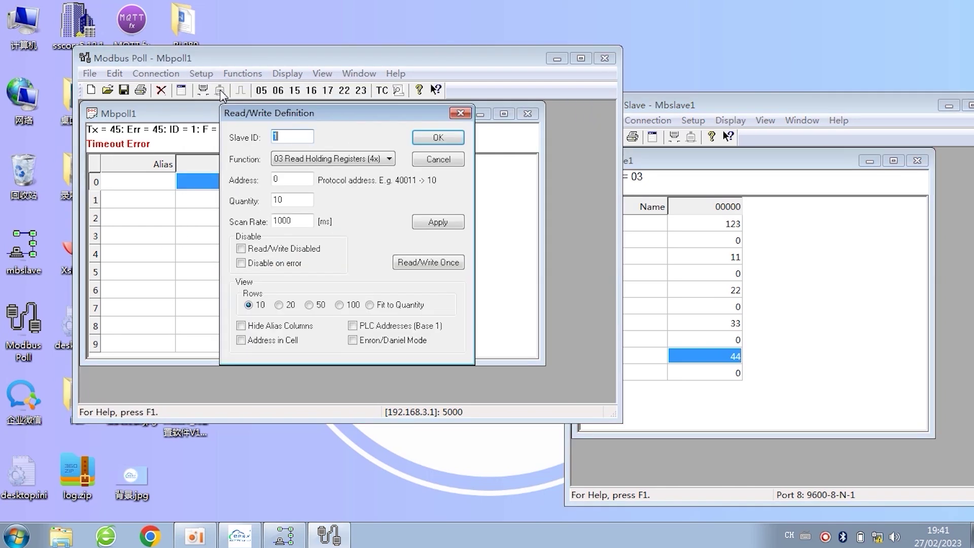
text(2)
click(799, 192)
click(279, 136)
double_click(280, 136)
click(437, 138)
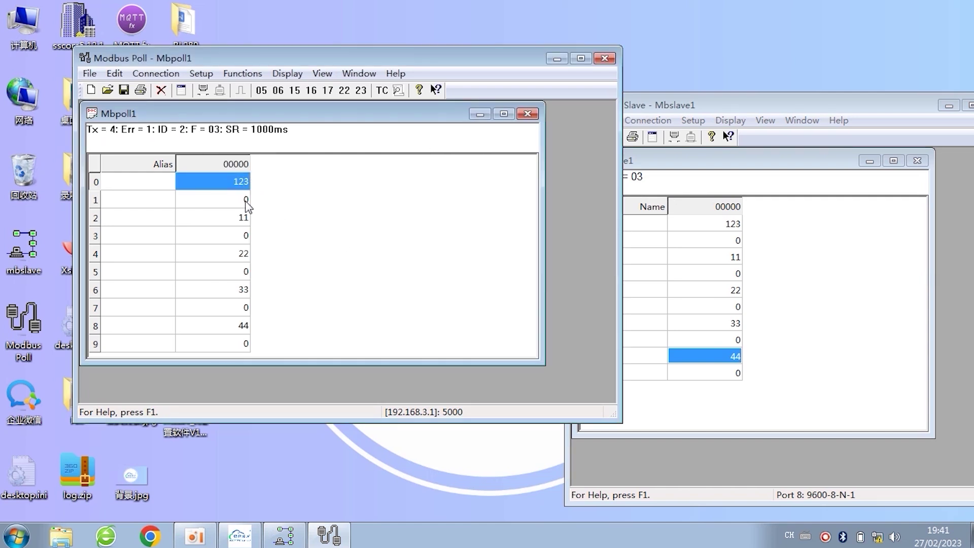
click(747, 263)
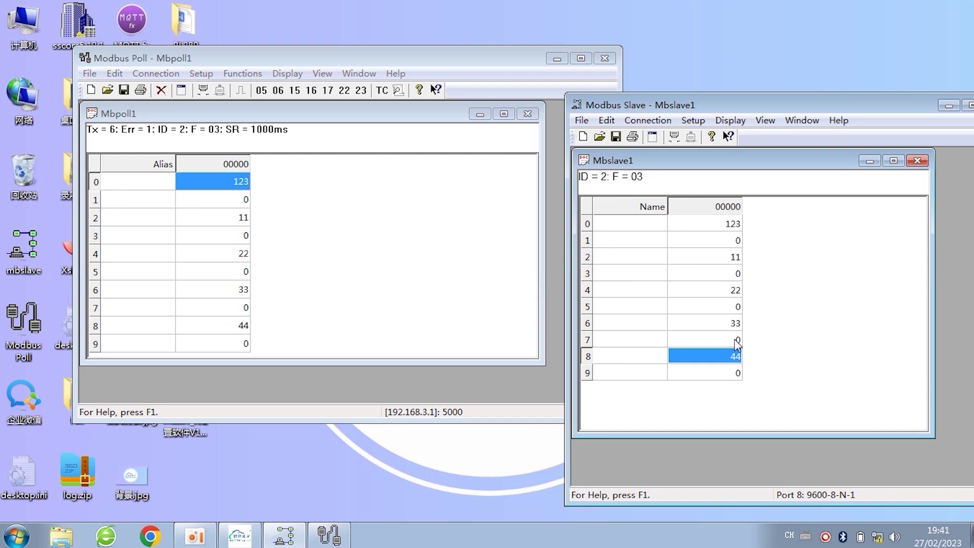
Step: Change the Read/Write Definition quantity to 5 registers and apply it
click(203, 73)
click(250, 87)
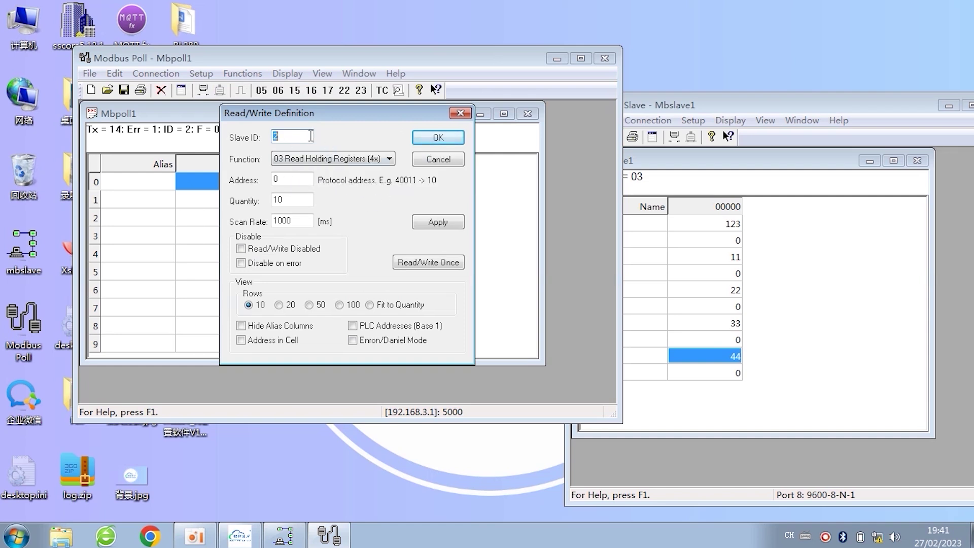
click(804, 289)
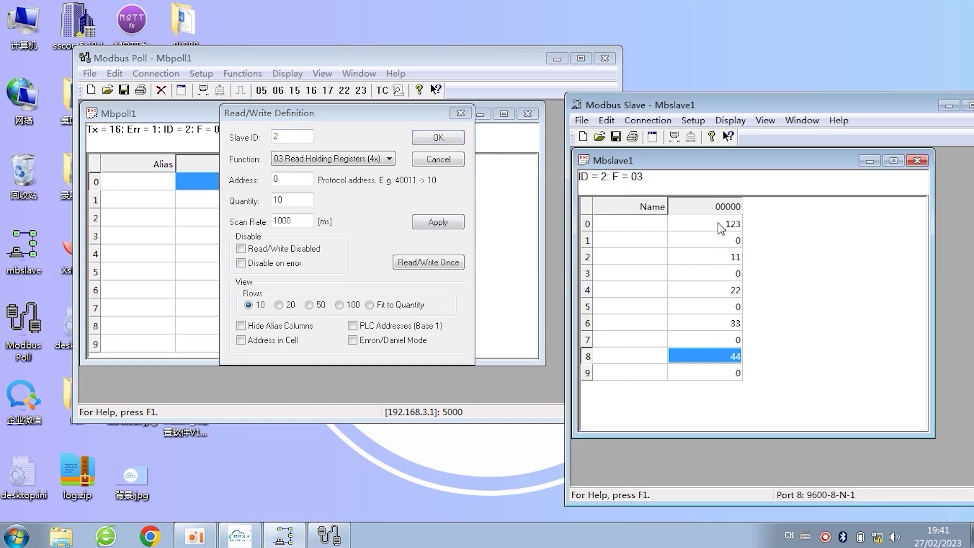
drag(721, 226, 720, 375)
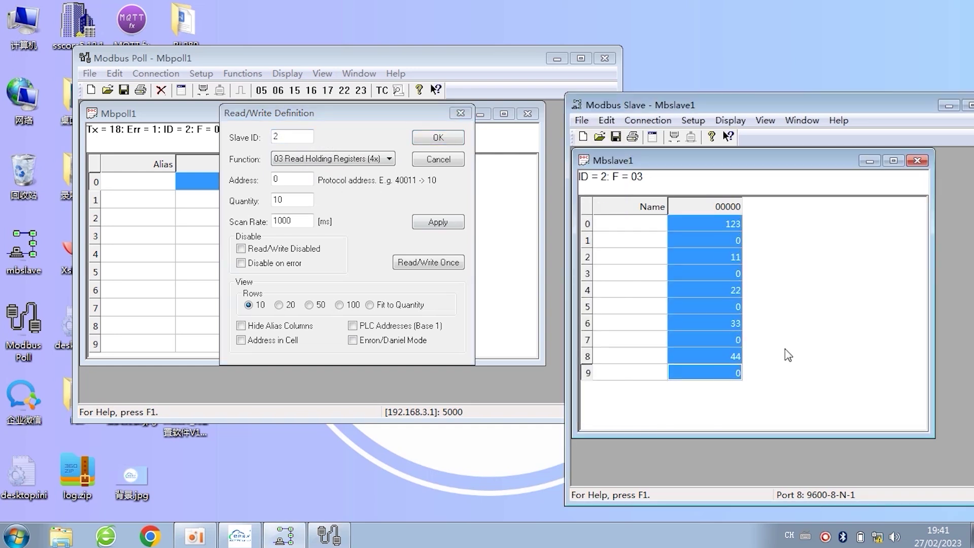
click(702, 342)
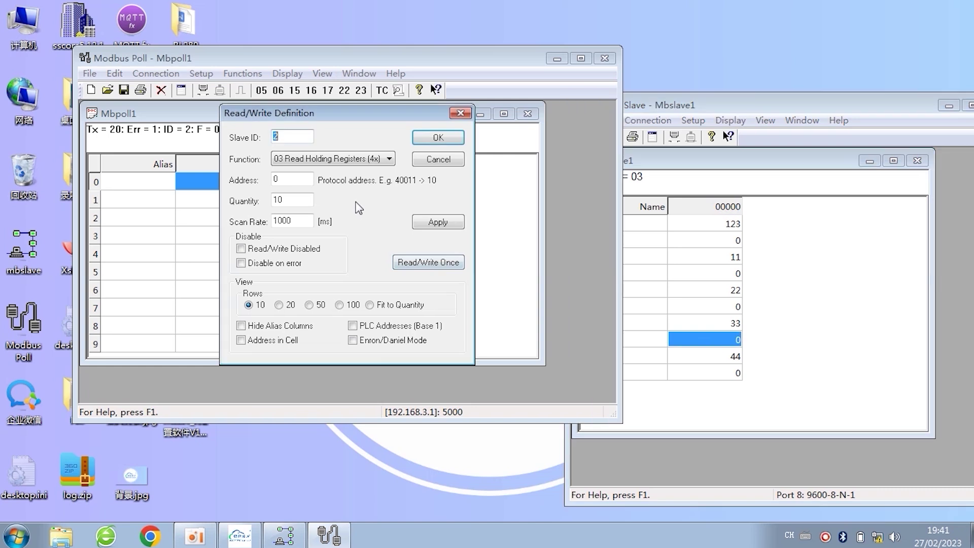
click(359, 211)
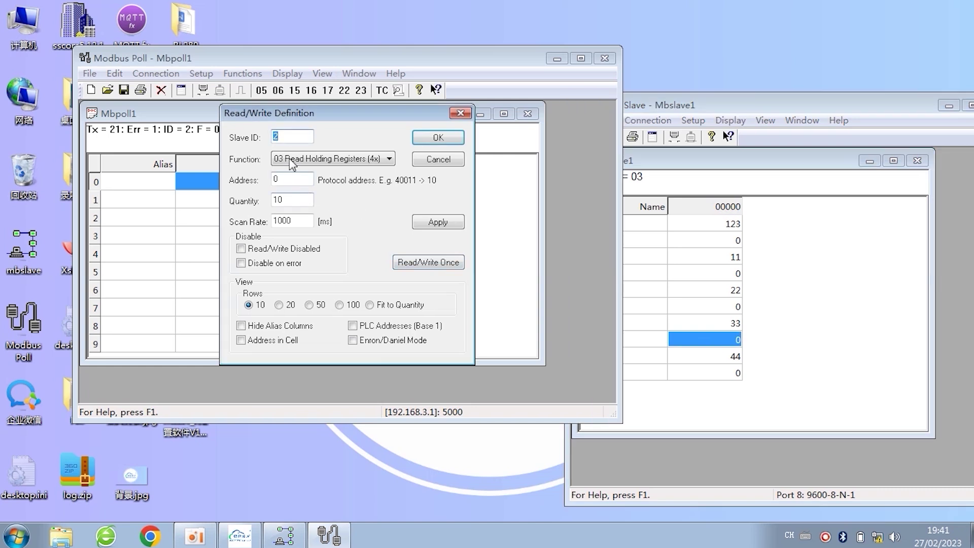
double_click(287, 198)
click(292, 200)
double_click(278, 199)
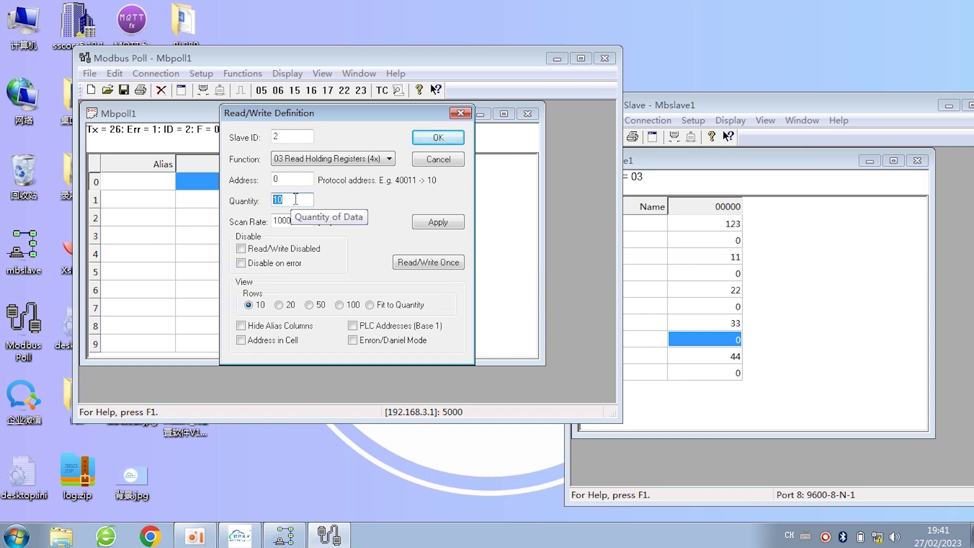
text(5)
click(437, 137)
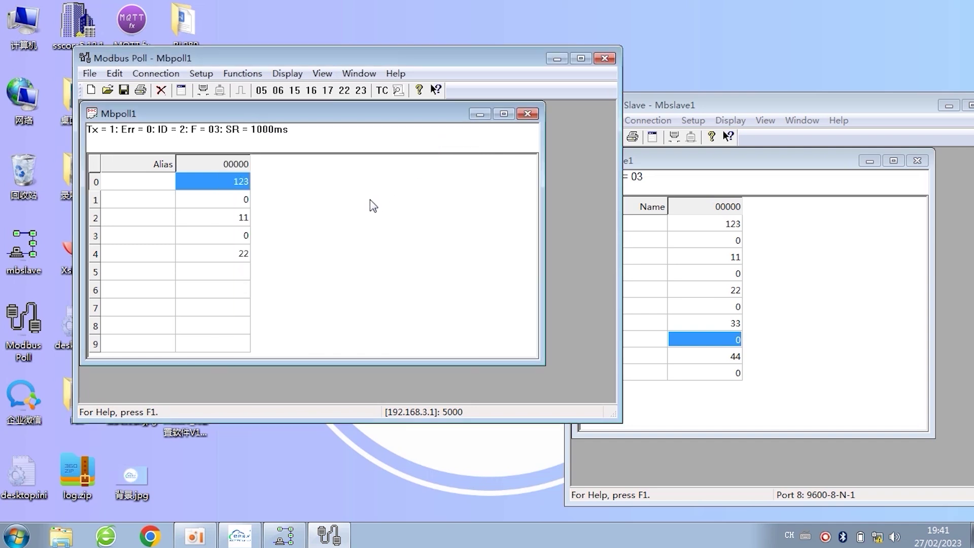
Step: Capture Modbus Poll's communication traffic, stop it, and select the first request line
click(287, 74)
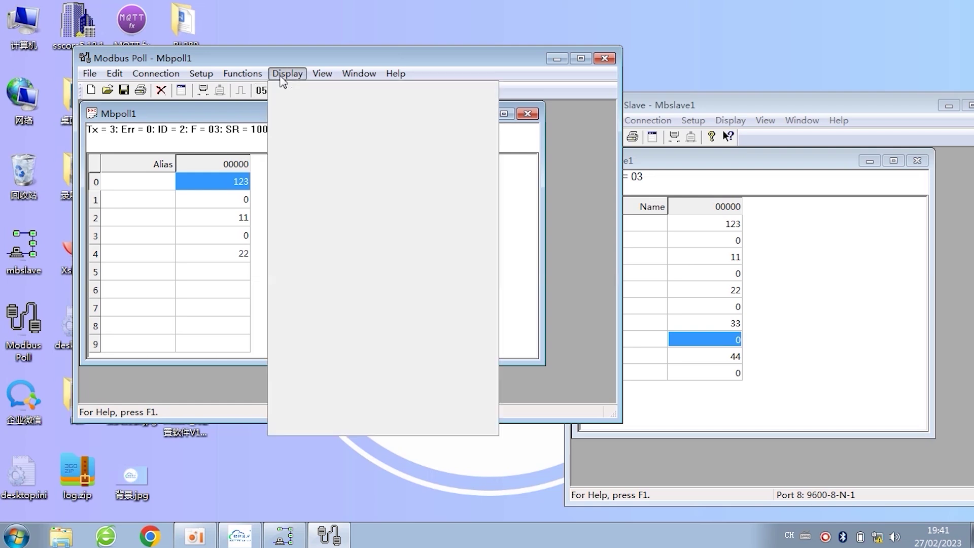
click(348, 425)
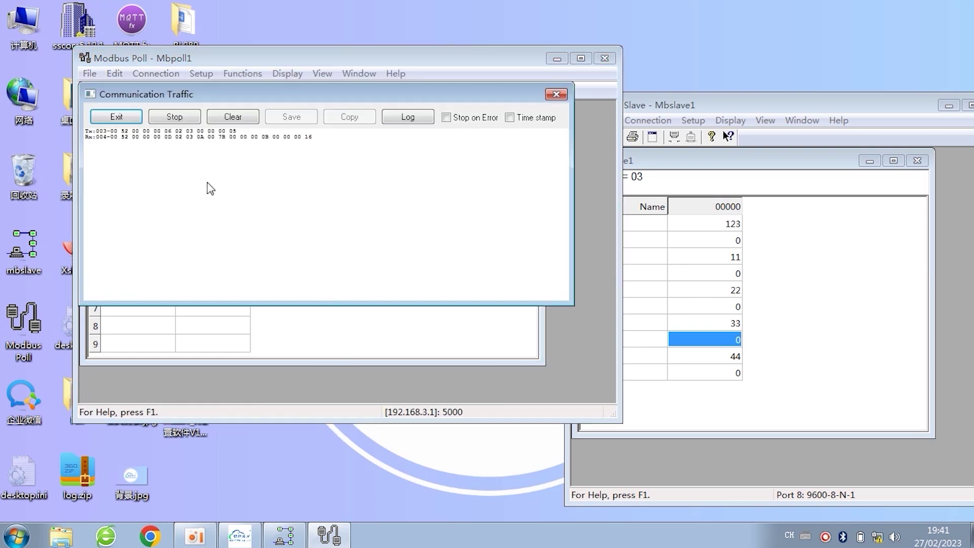
click(175, 119)
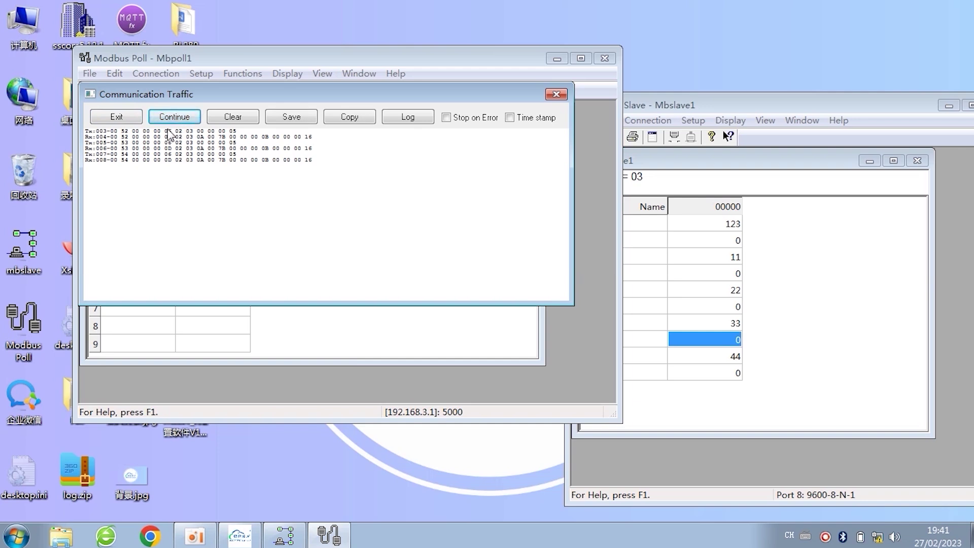
click(166, 131)
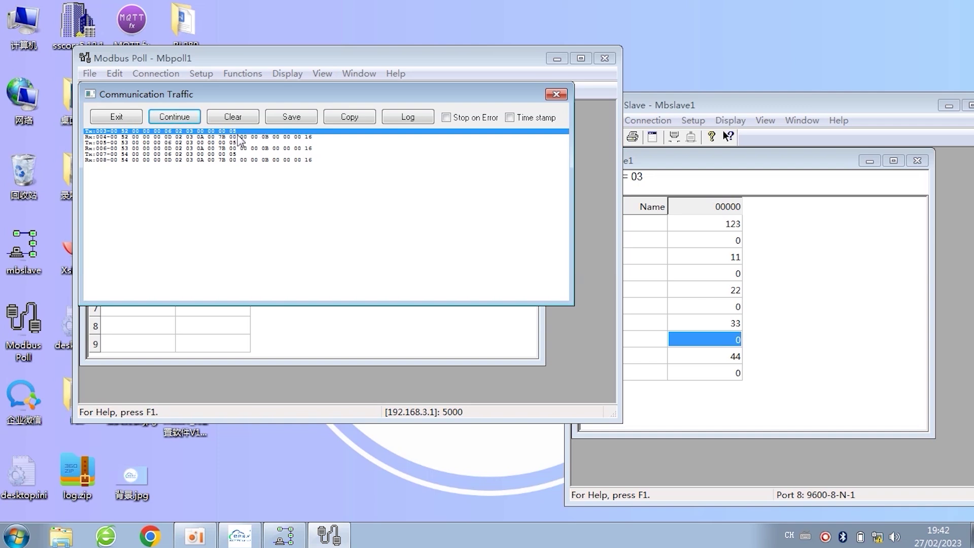
Step: Capture and stop Modbus Slave's traffic, select the first received request, and move the log lower
click(837, 256)
click(731, 120)
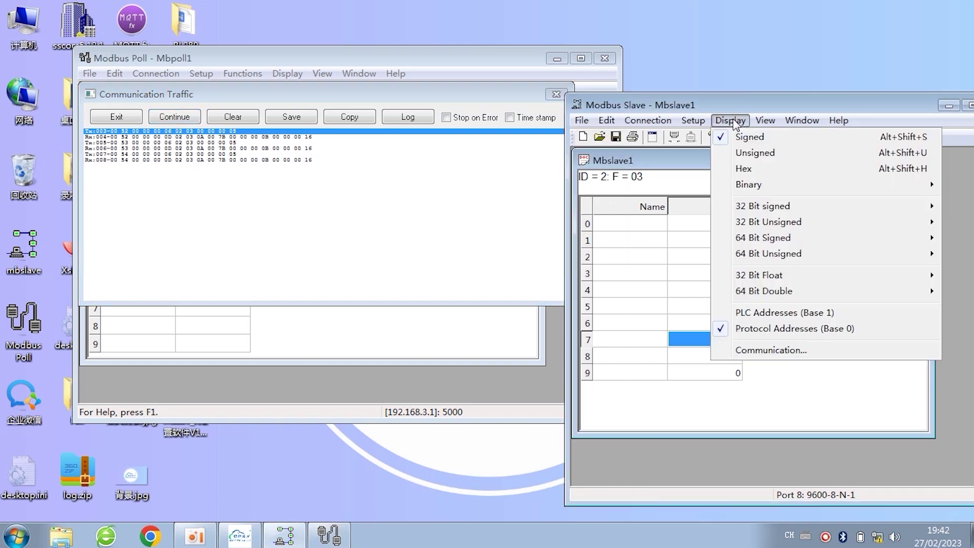
click(766, 351)
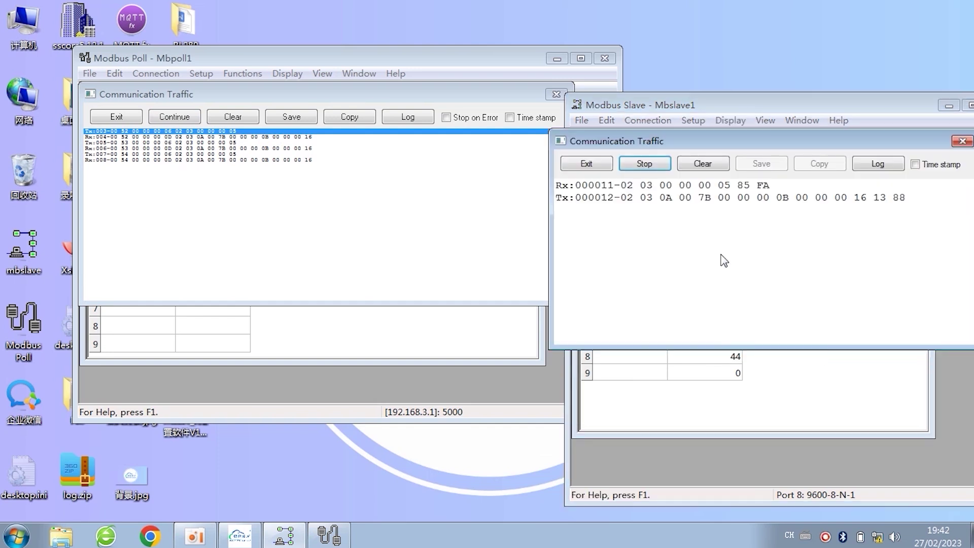
click(645, 164)
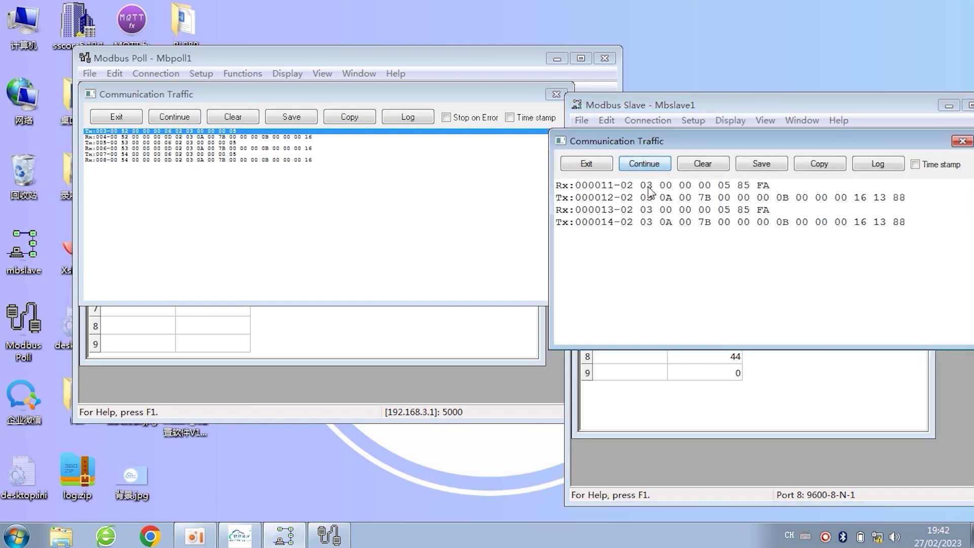
click(648, 187)
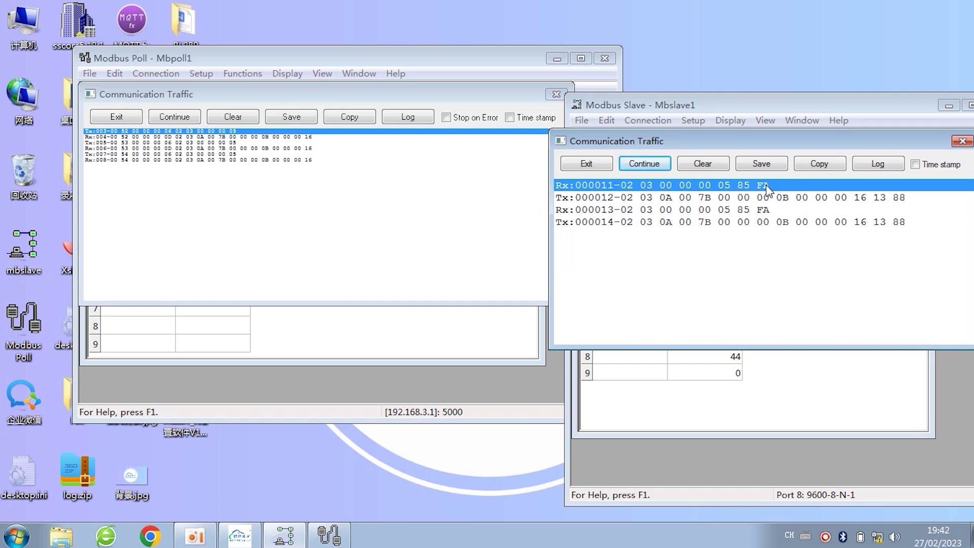
drag(794, 138, 771, 241)
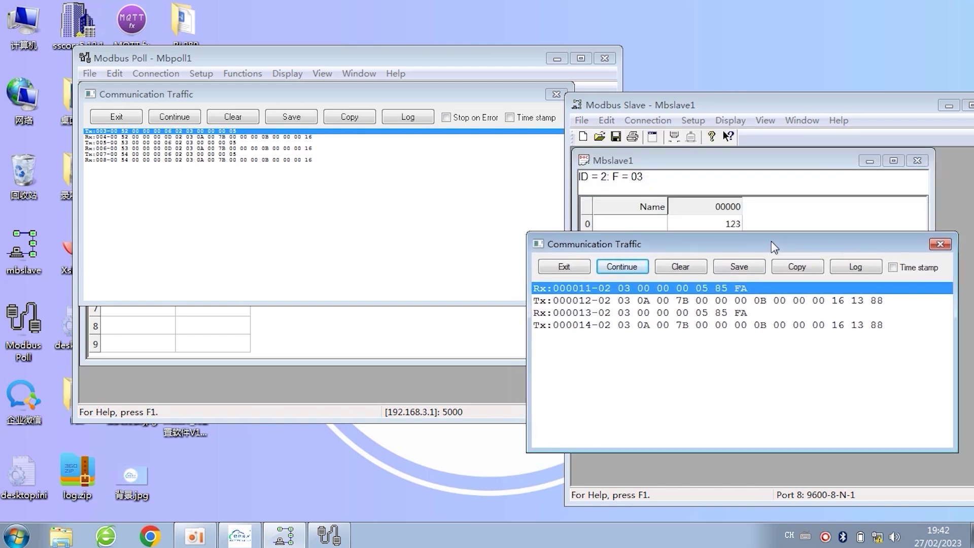
Step: Close both traffic logs and set the Read/Write Definition quantity back to 10
click(939, 245)
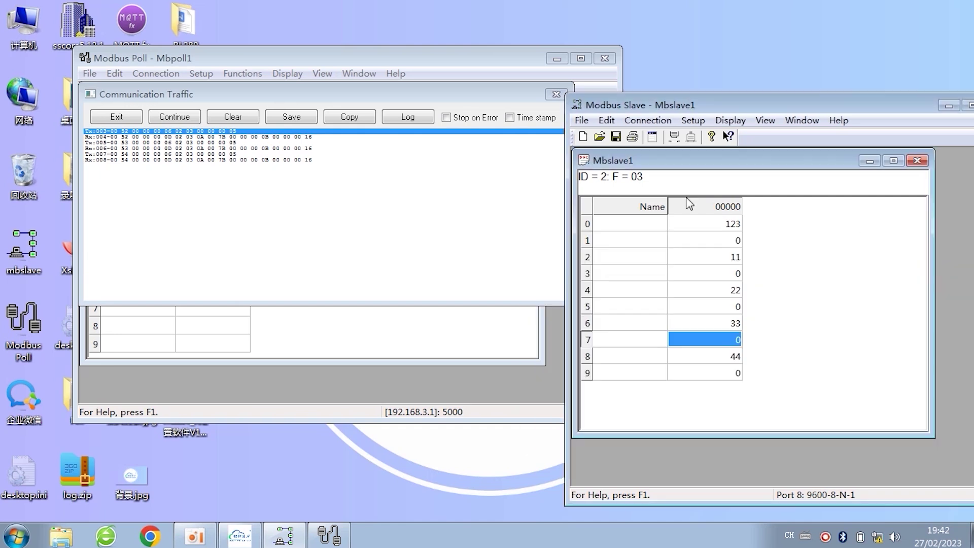
click(506, 102)
click(556, 94)
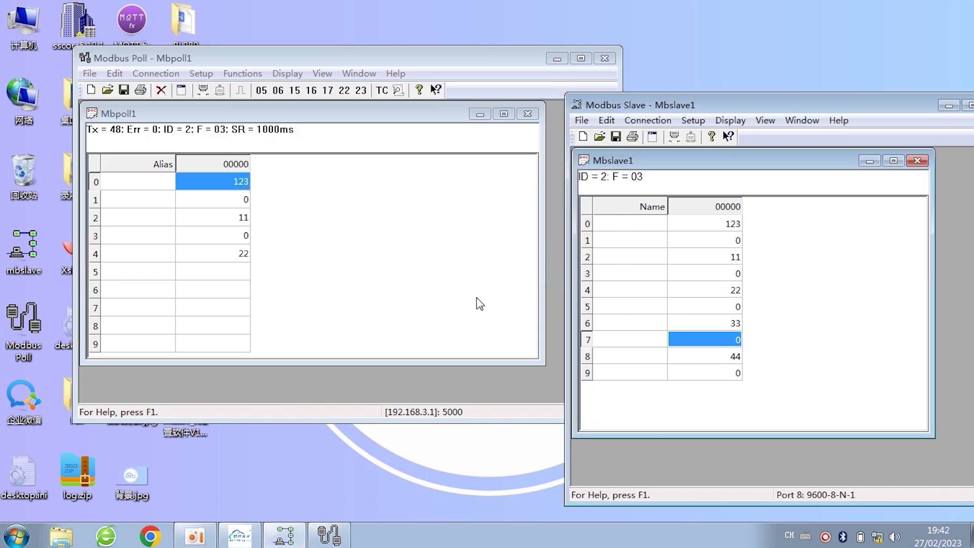
click(206, 75)
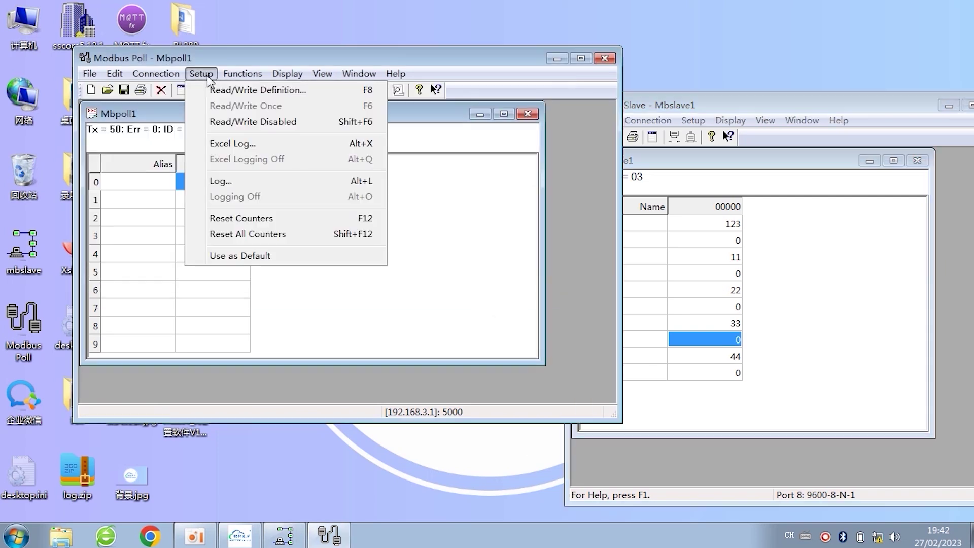
click(214, 92)
double_click(298, 200)
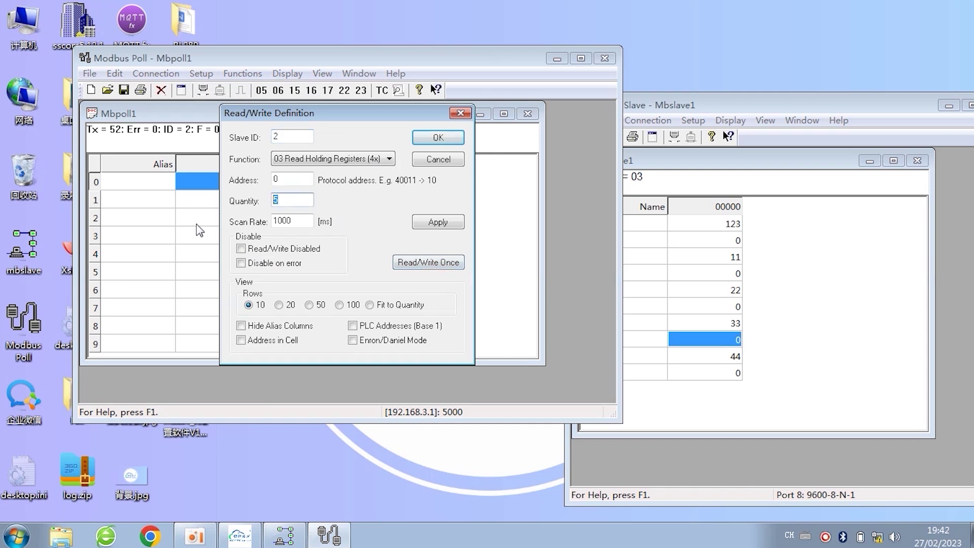
text(10)
click(437, 138)
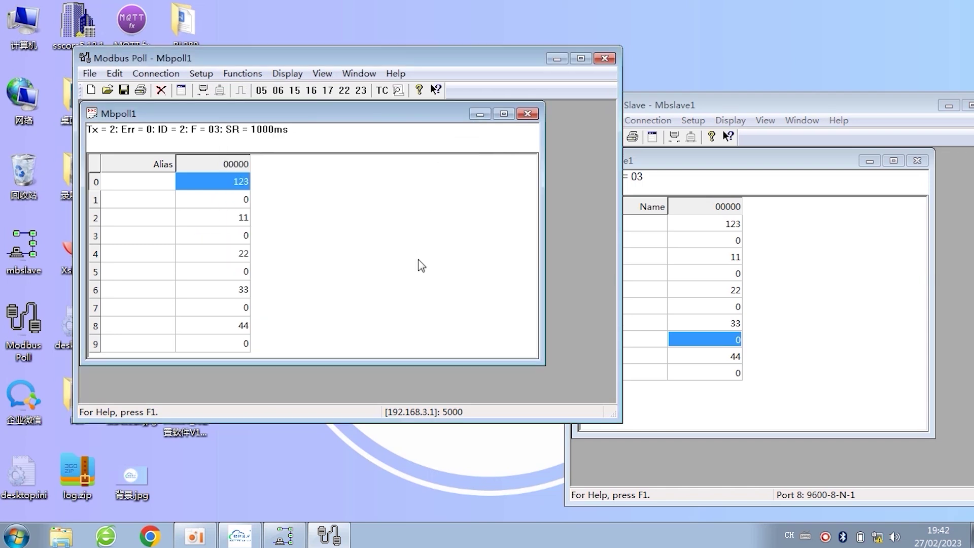
Step: Write 555 to register 0 from Modbus Poll
double_click(232, 187)
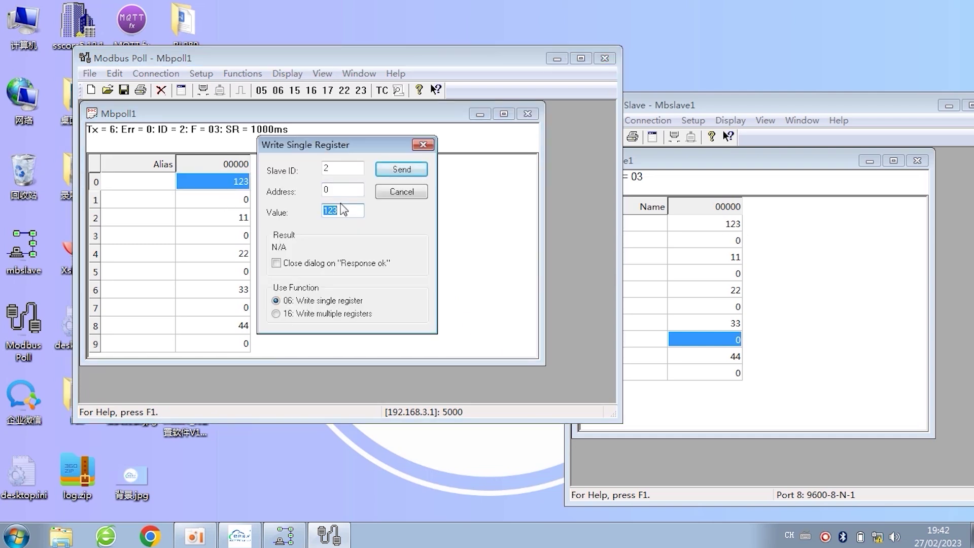
text(555)
click(400, 169)
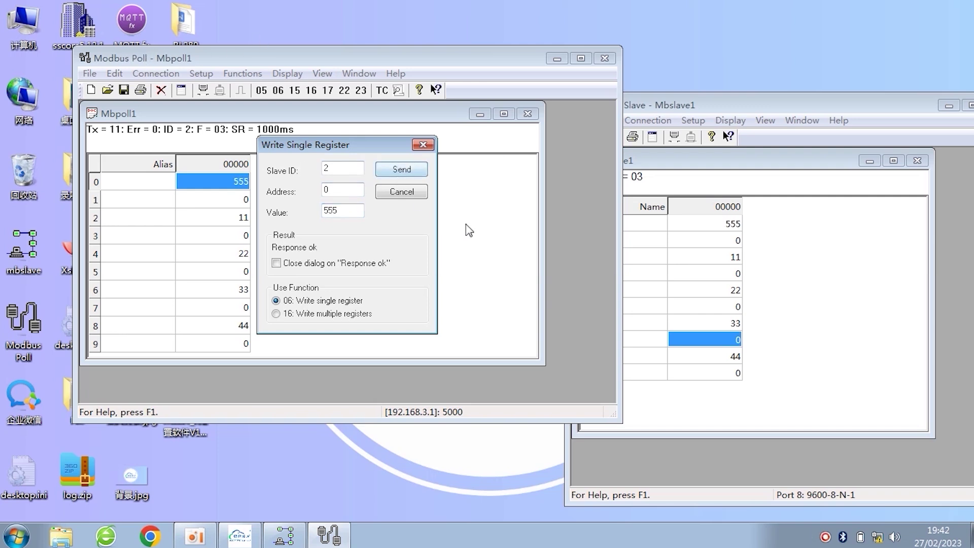
click(423, 146)
Step: Set register 5 to 999 in Modbus Slave
double_click(734, 308)
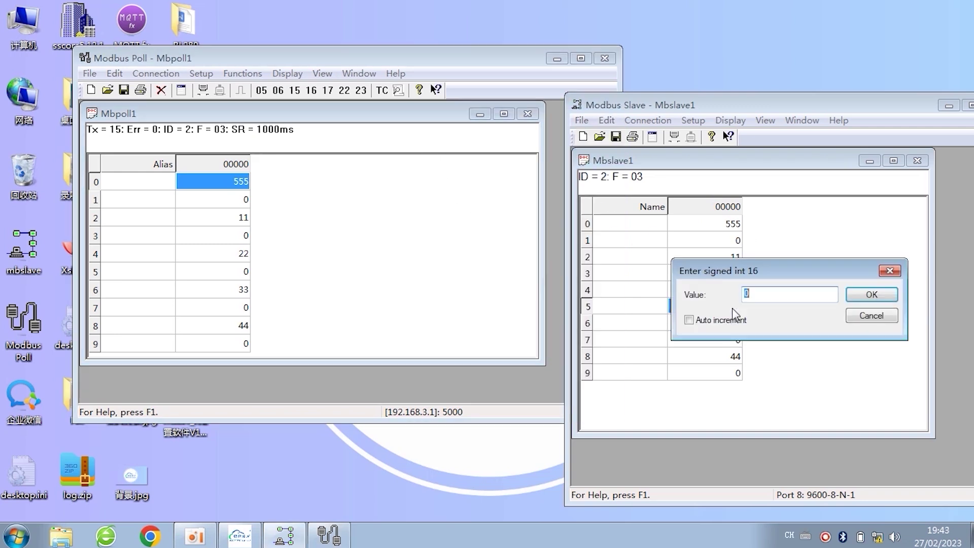
text(999)
key(Return)
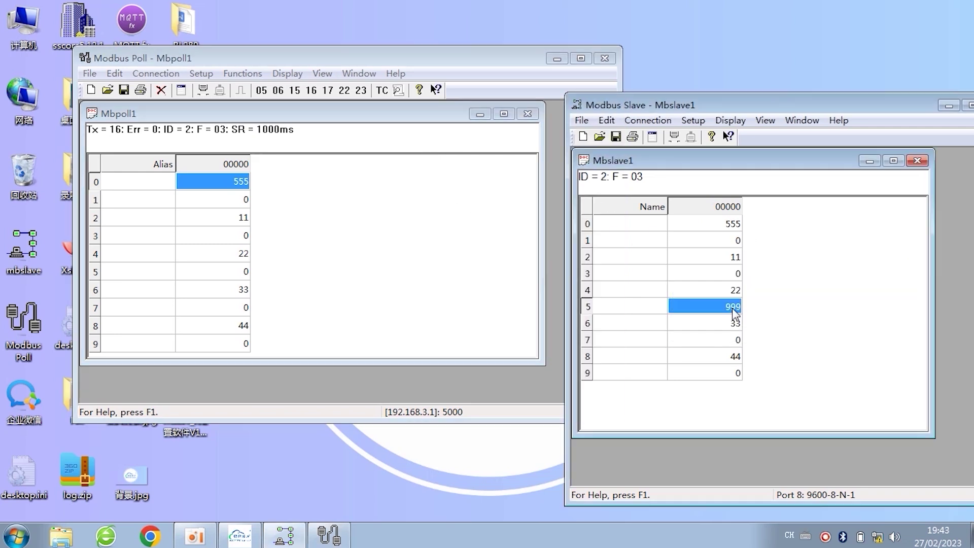
click(241, 273)
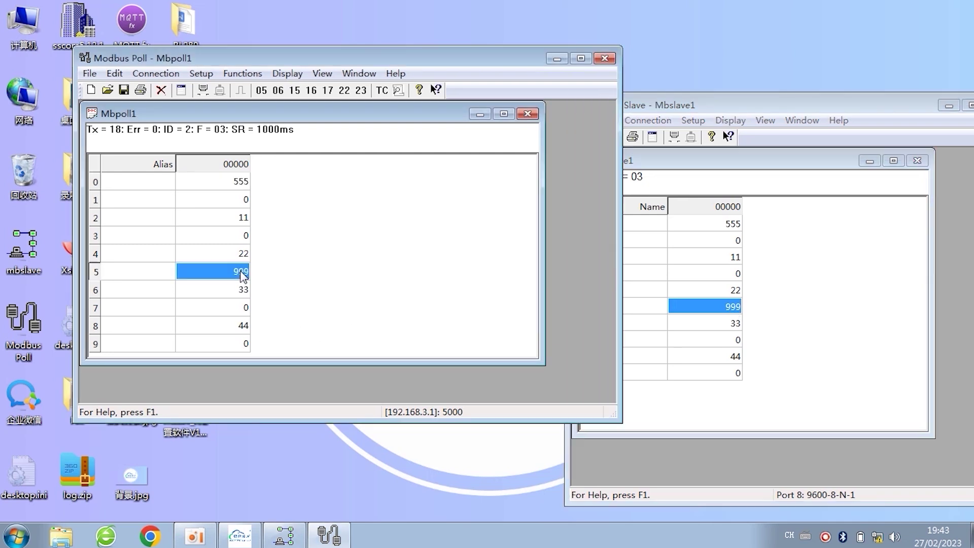